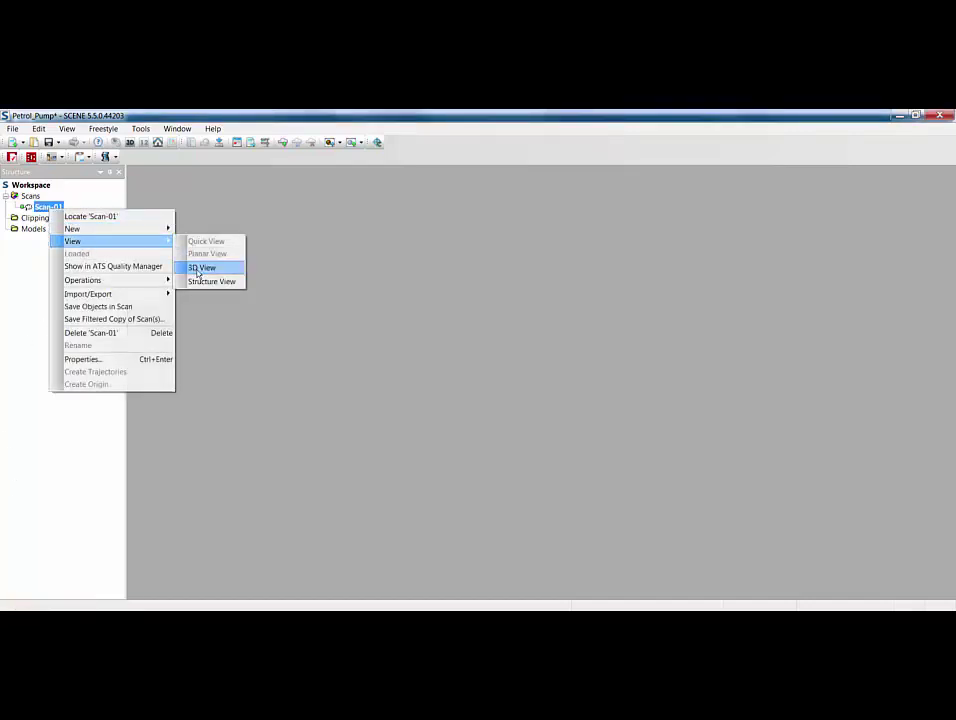
Step: Open Scan-01 in a 3D view, then zoom in on the pump from directly above
click(200, 268)
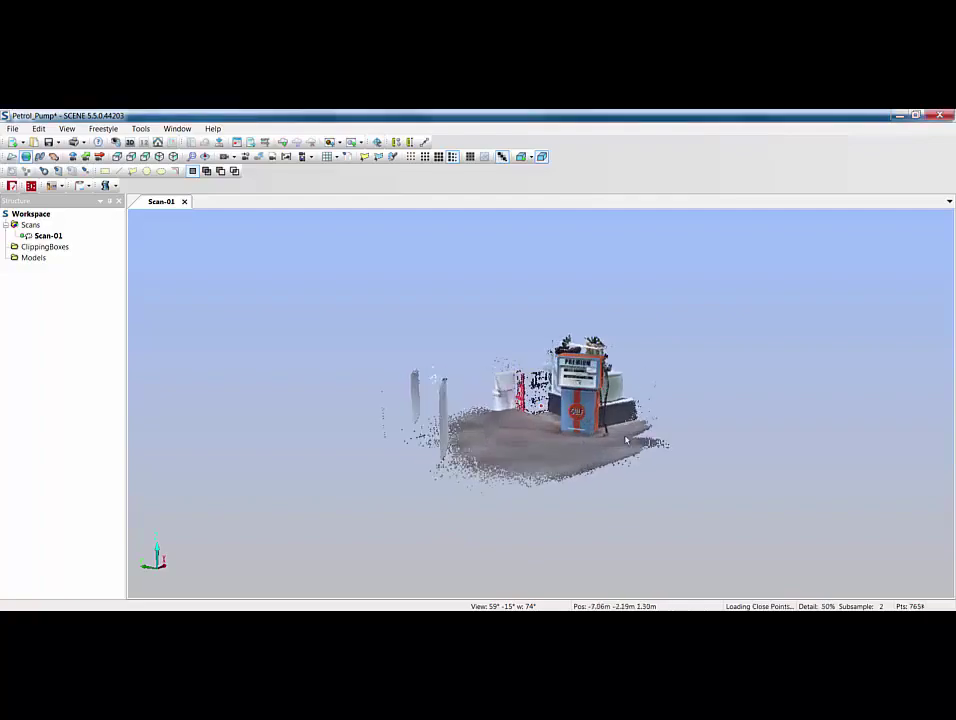
scroll(575, 415, up, 5)
mouse_move(575, 415)
mouse_down()
mouse_move(618, 430)
mouse_move(545, 409)
mouse_move(560, 390)
mouse_move(590, 405)
mouse_up()
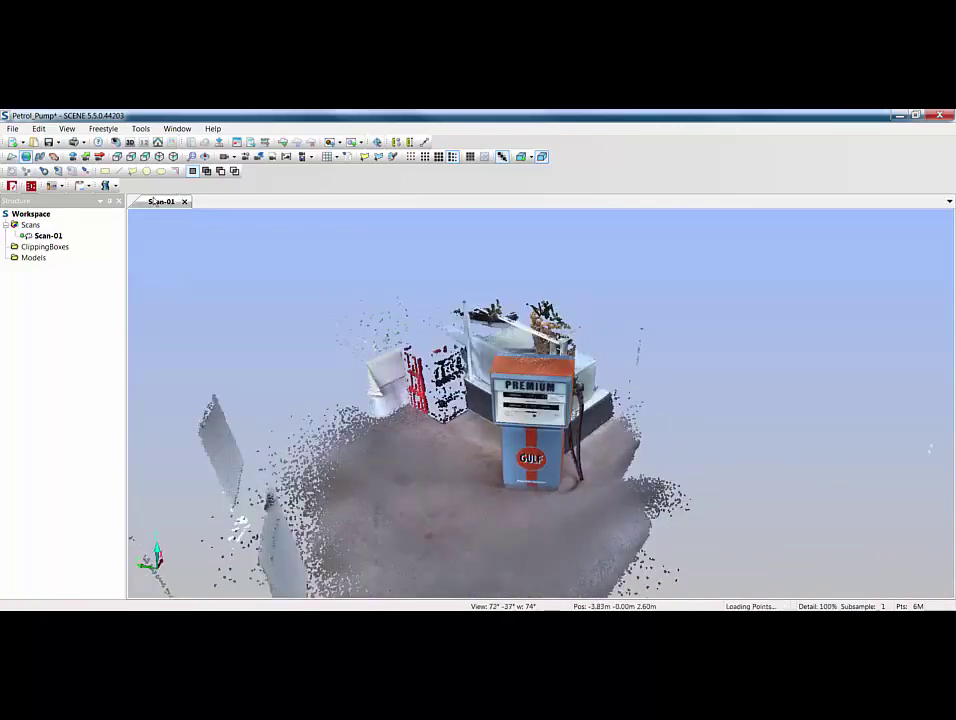
click(116, 157)
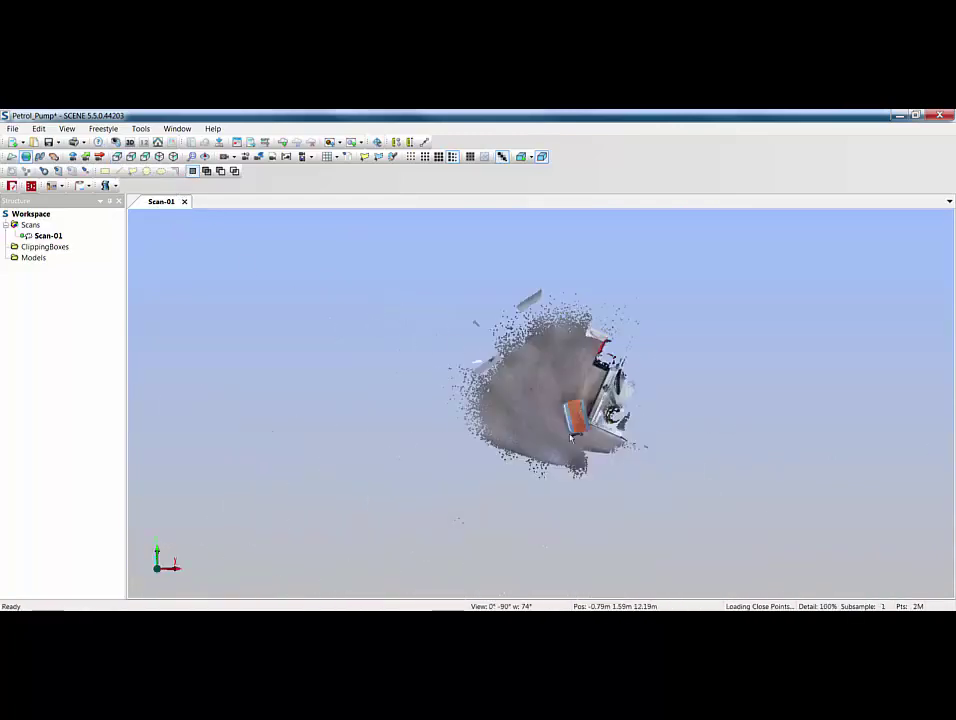
scroll(571, 437, up, 5)
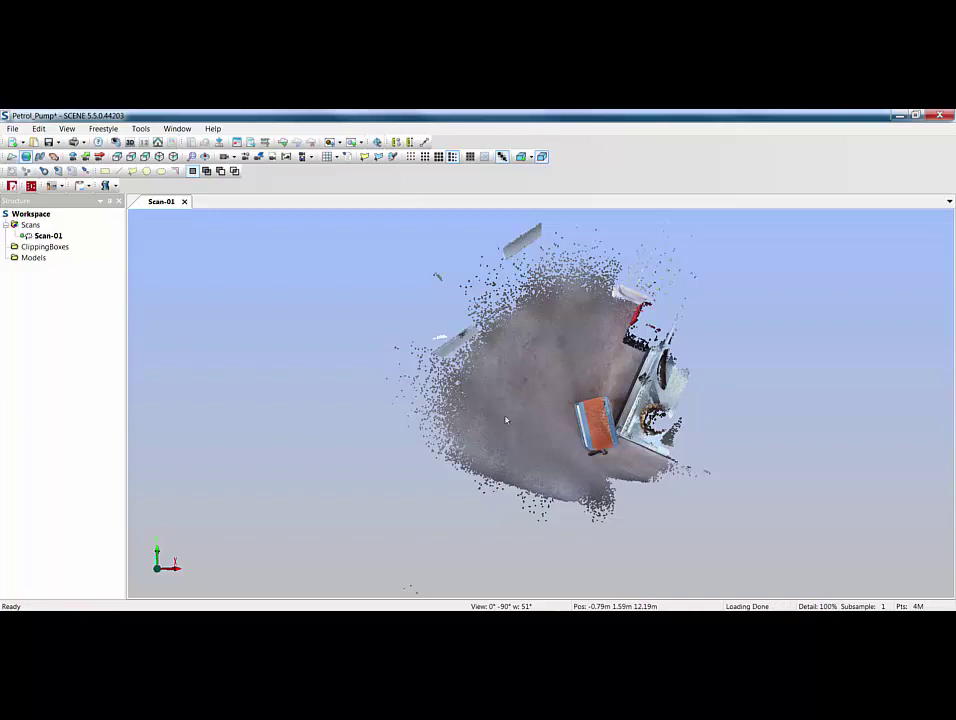
Step: Set Scan-01's Transformation Z rotation angle to 81.5° and apply it
right_click(52, 241)
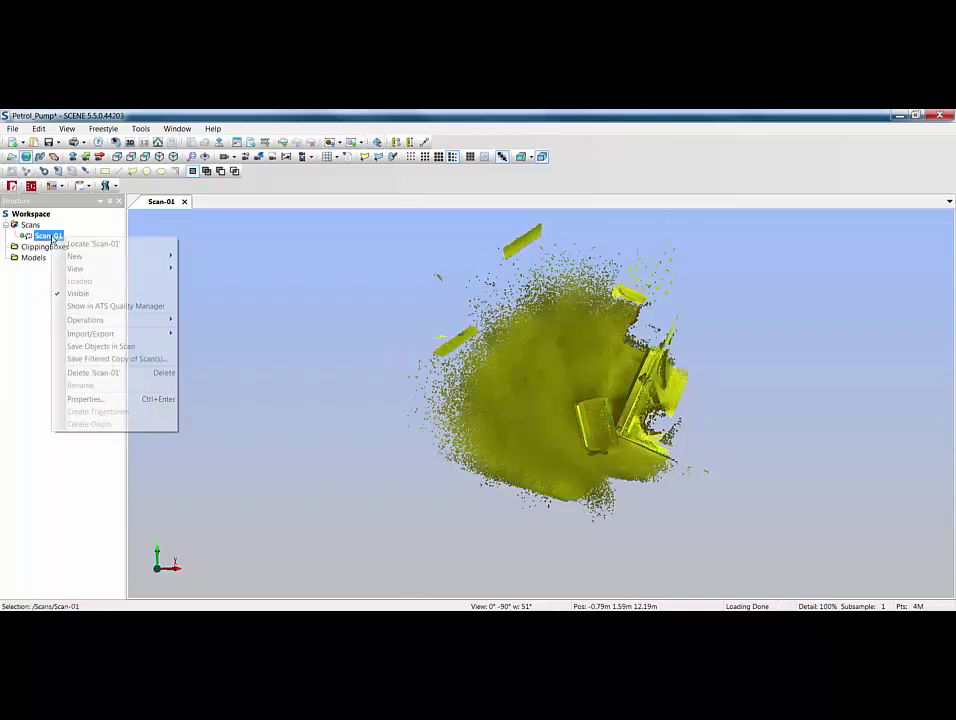
click(118, 399)
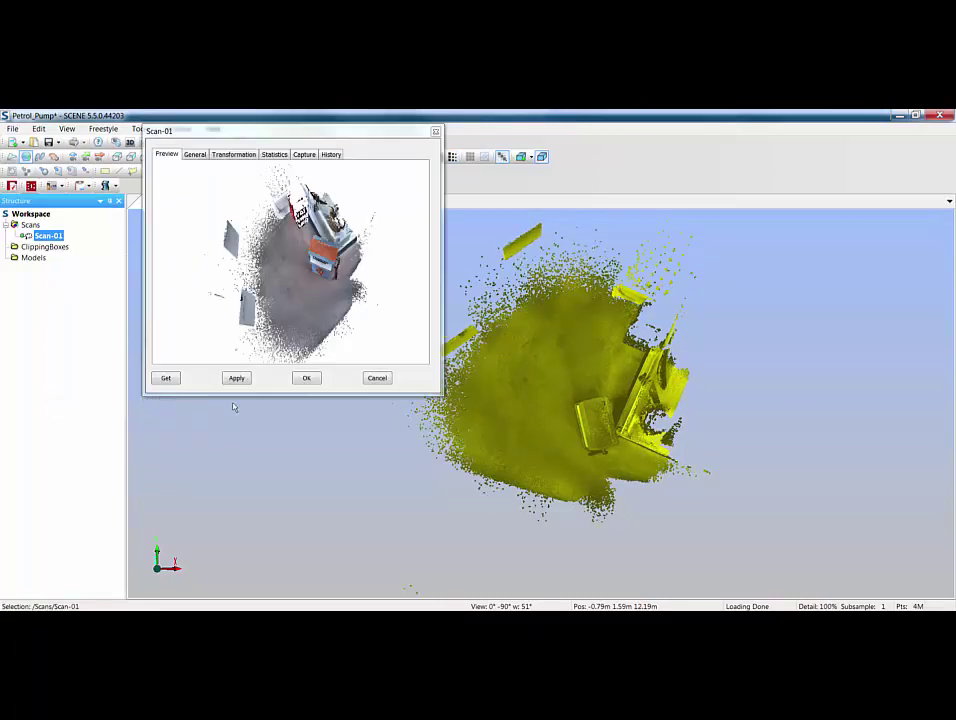
click(236, 155)
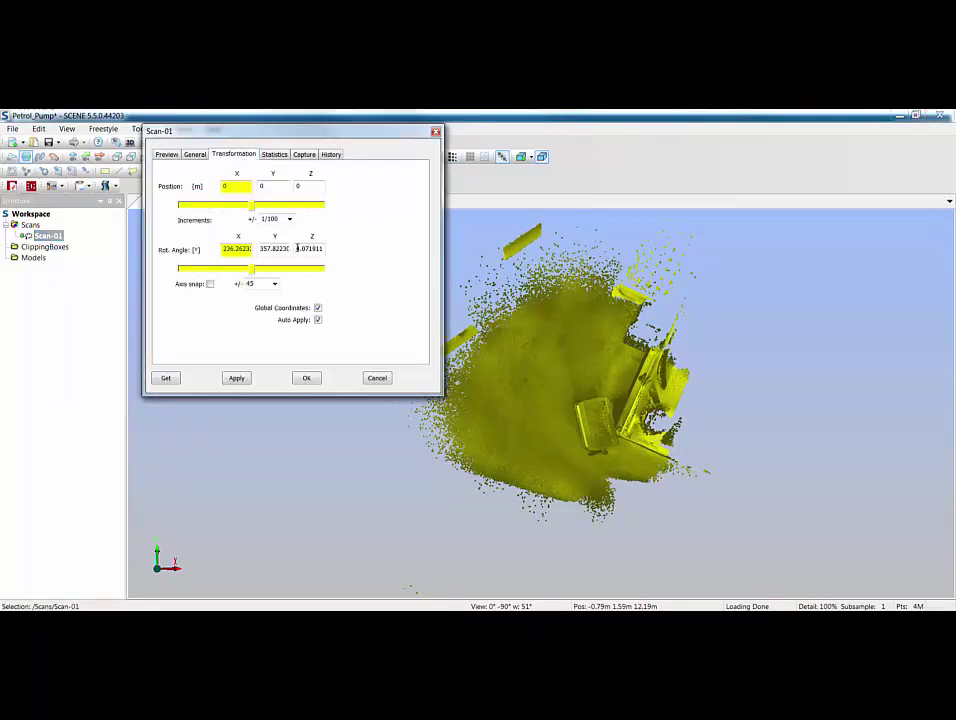
drag(296, 248, 335, 248)
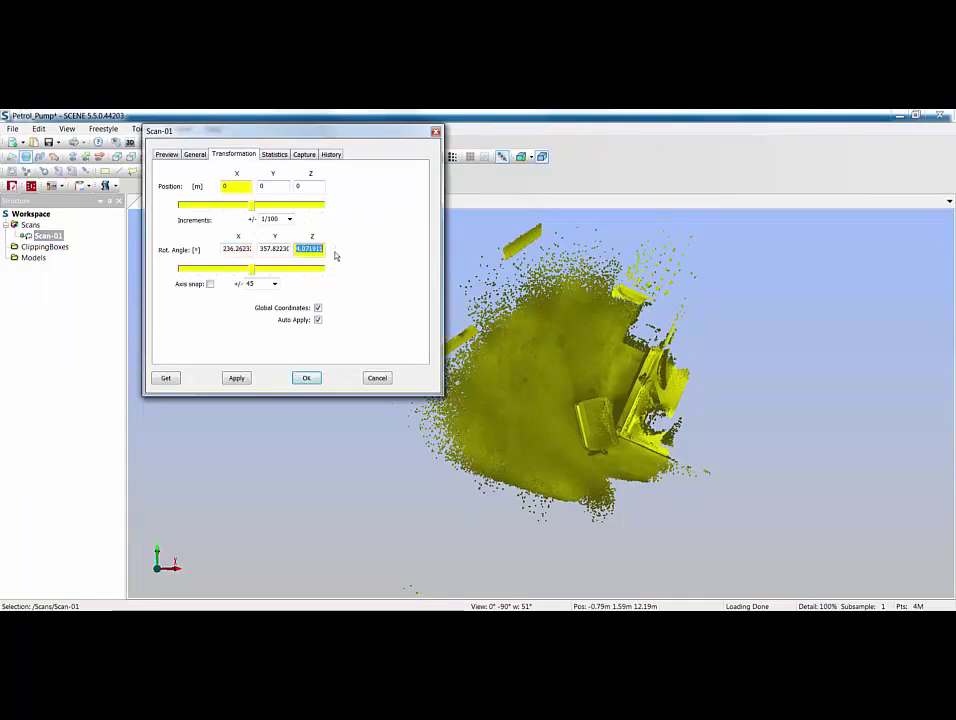
text(81.5)
key(Tab)
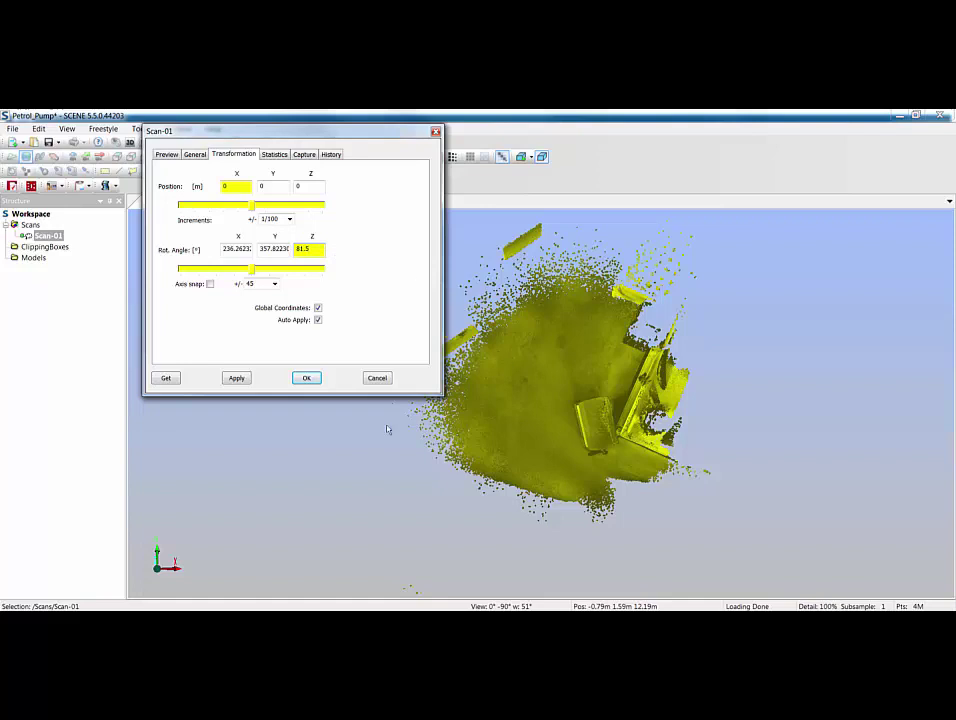
click(236, 378)
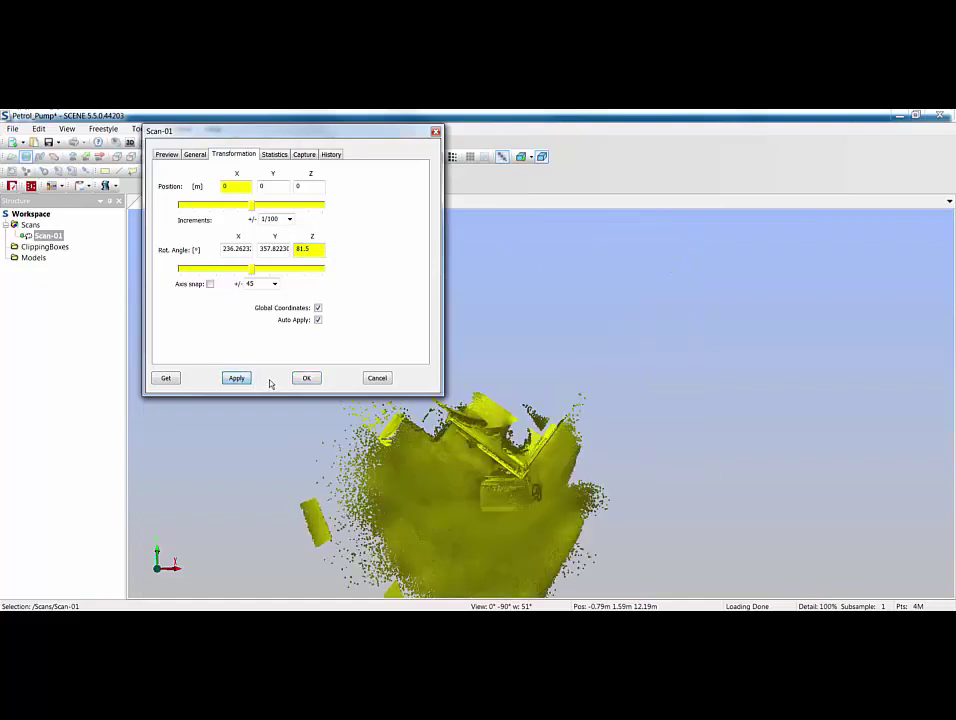
click(307, 379)
Step: Zoom in and tilt the view up from the top-down angle
scroll(631, 497, up, 5)
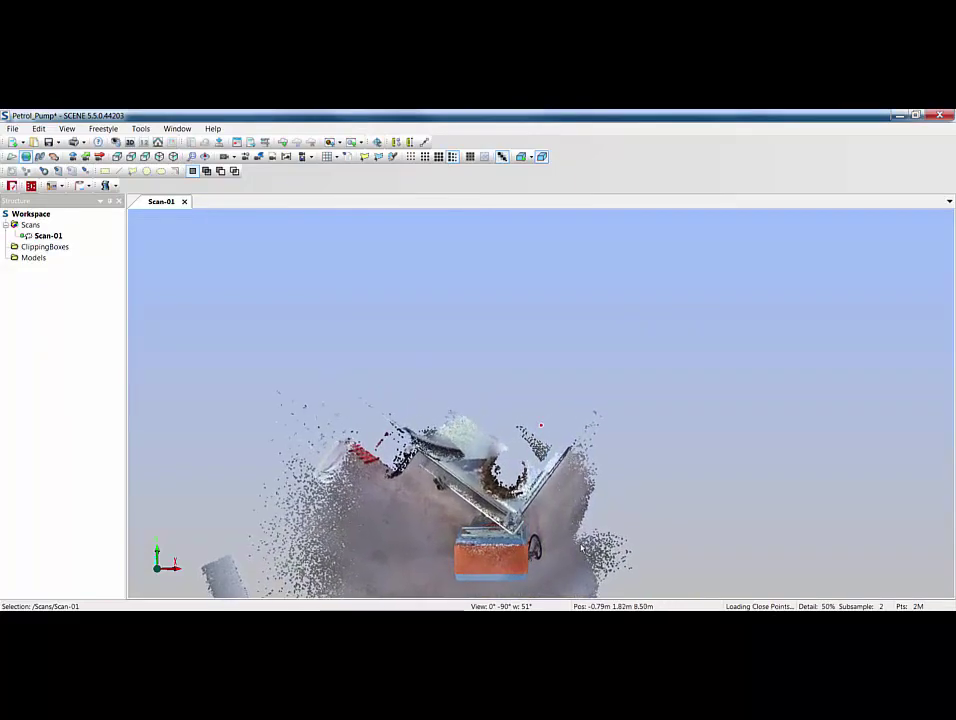
scroll(579, 548, up, 3)
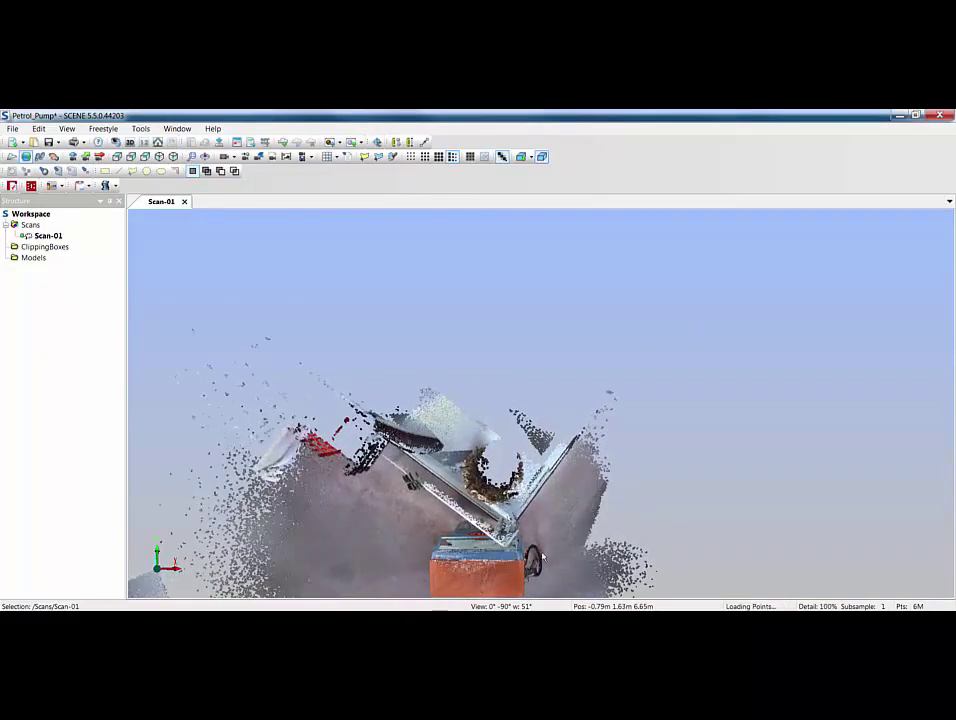
key(Up)
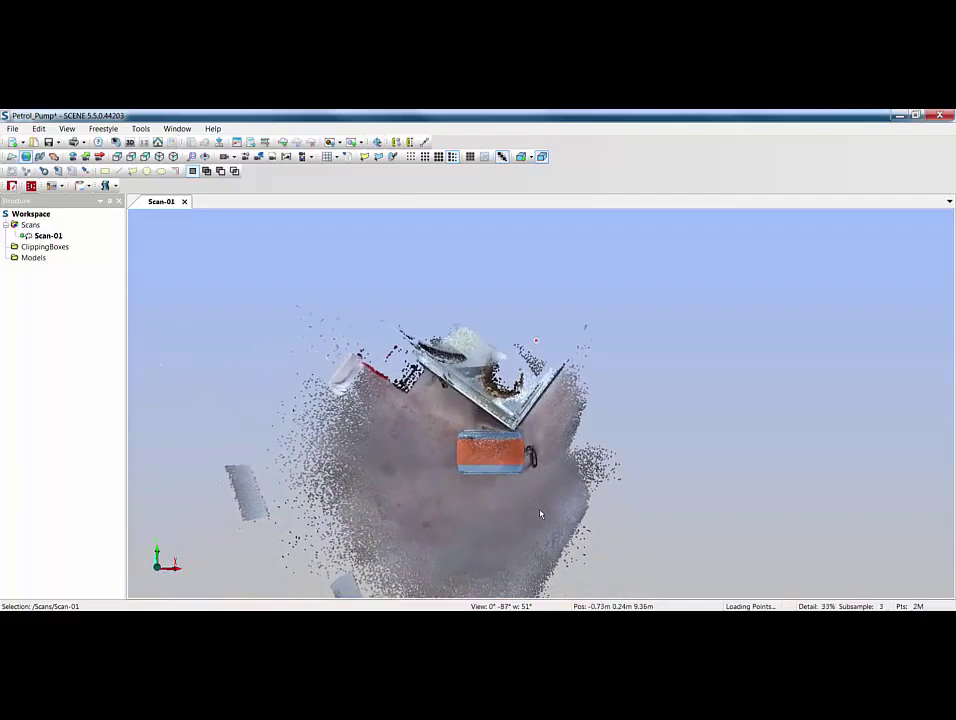
Step: Tilt toward the pump's front and fly forward until the GULF PREMIUM pump fills the view
drag(540, 514, 539, 548)
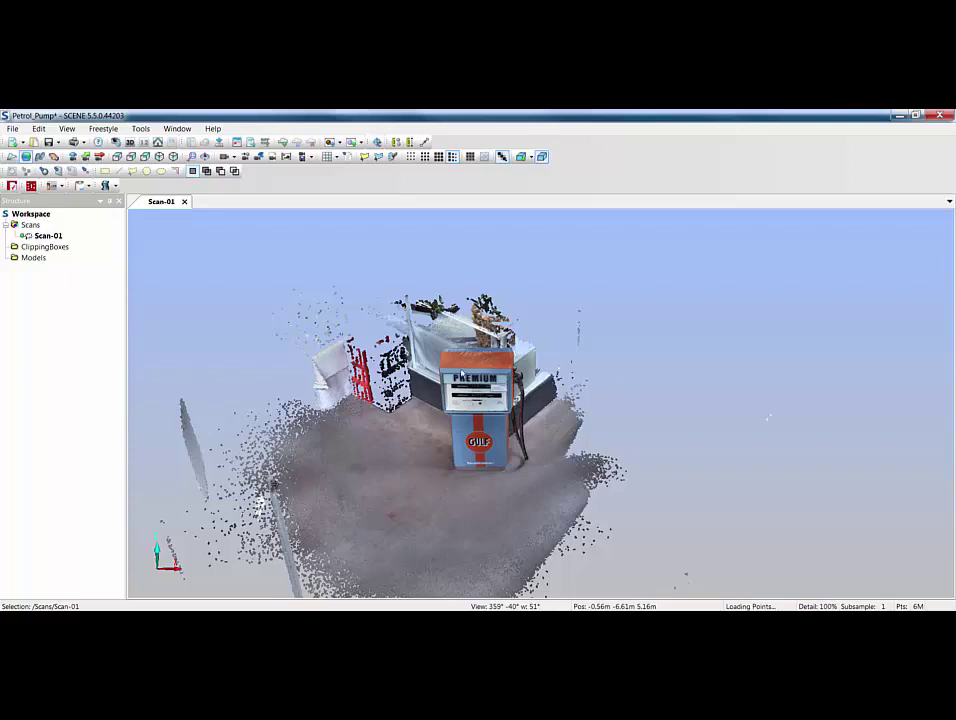
key(Up)
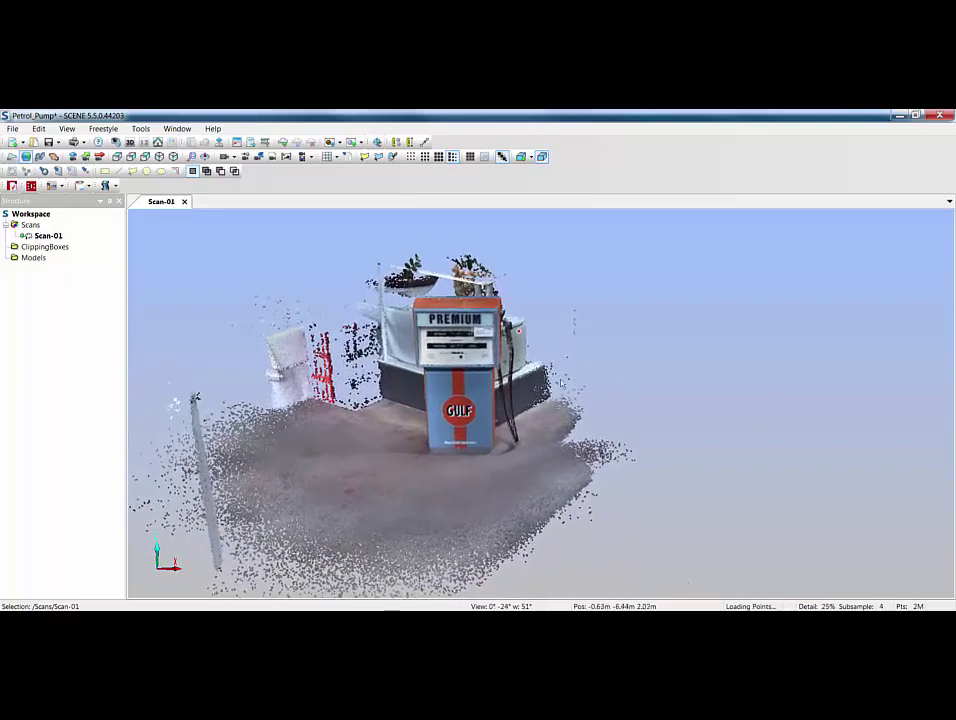
key(Up)
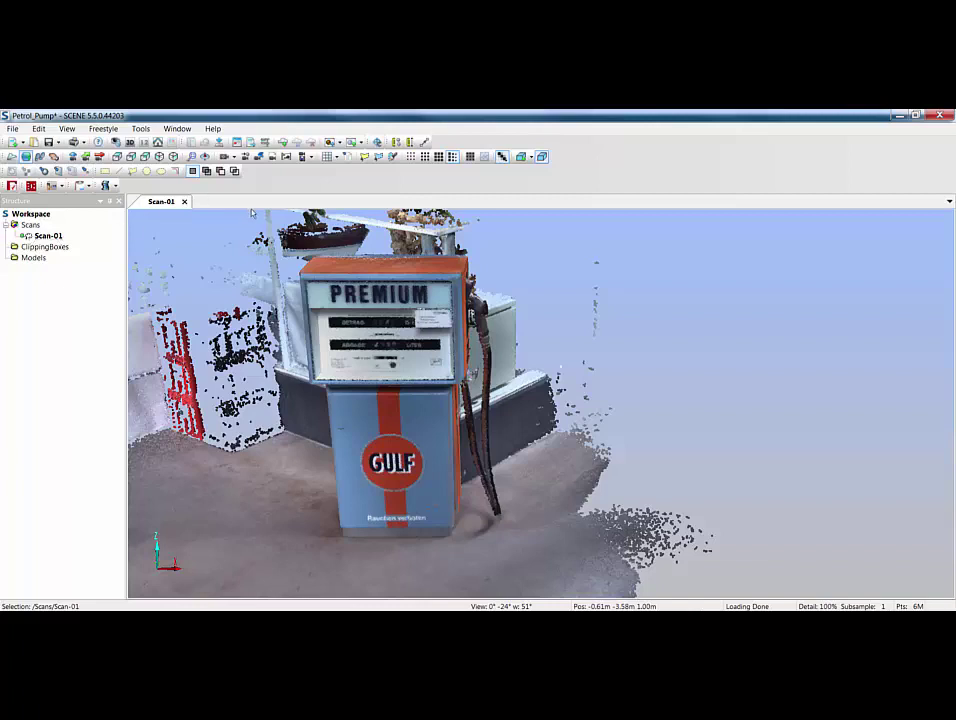
Step: Outline stray points with the Polygon Selector and delete them
click(380, 158)
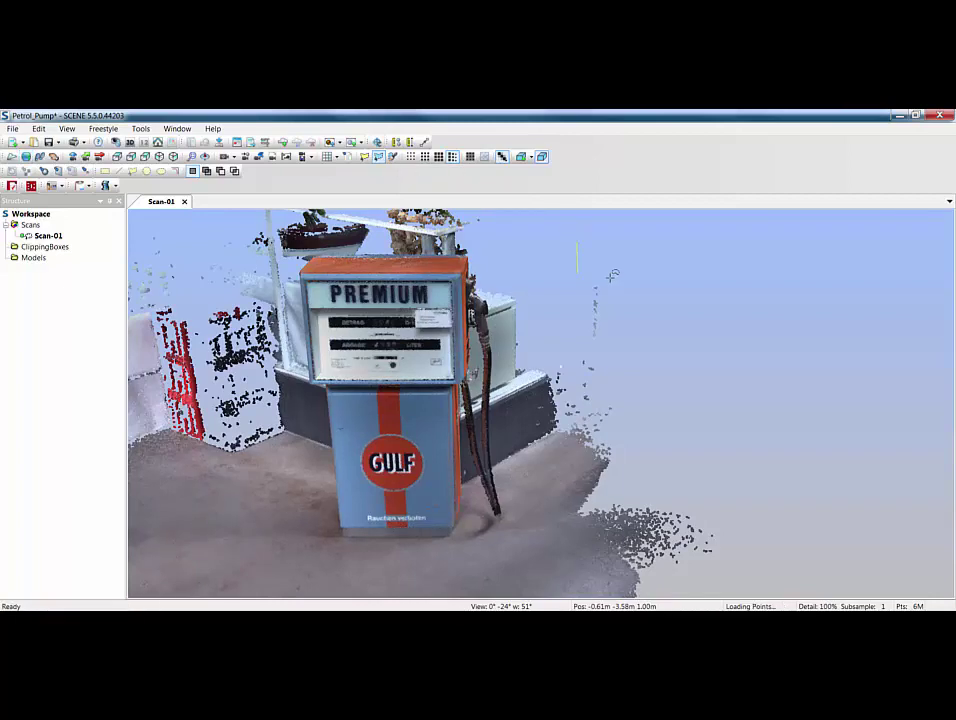
double_click(596, 229)
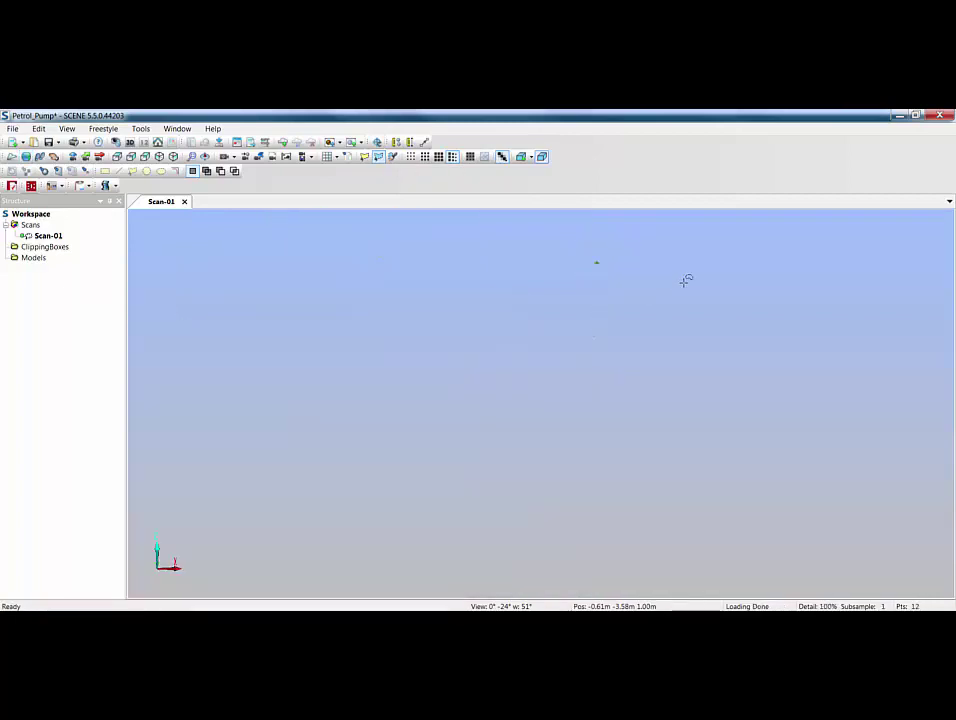
right_click(687, 283)
mouse_move(727, 291)
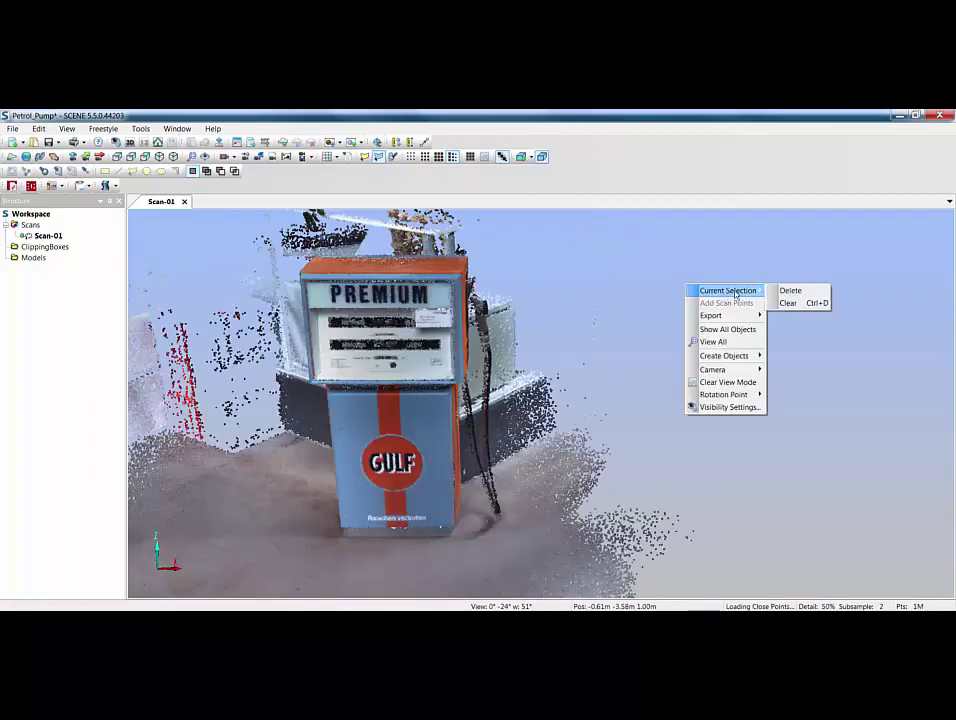
click(792, 291)
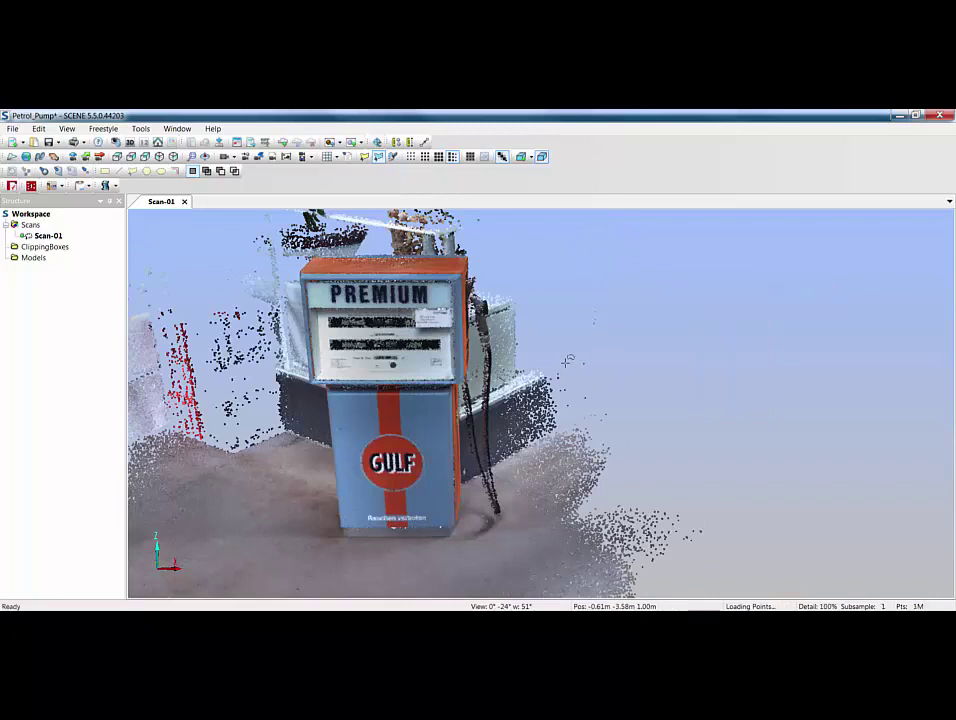
Step: Brush-select more stray points on the cloud and delete that selection
click(391, 158)
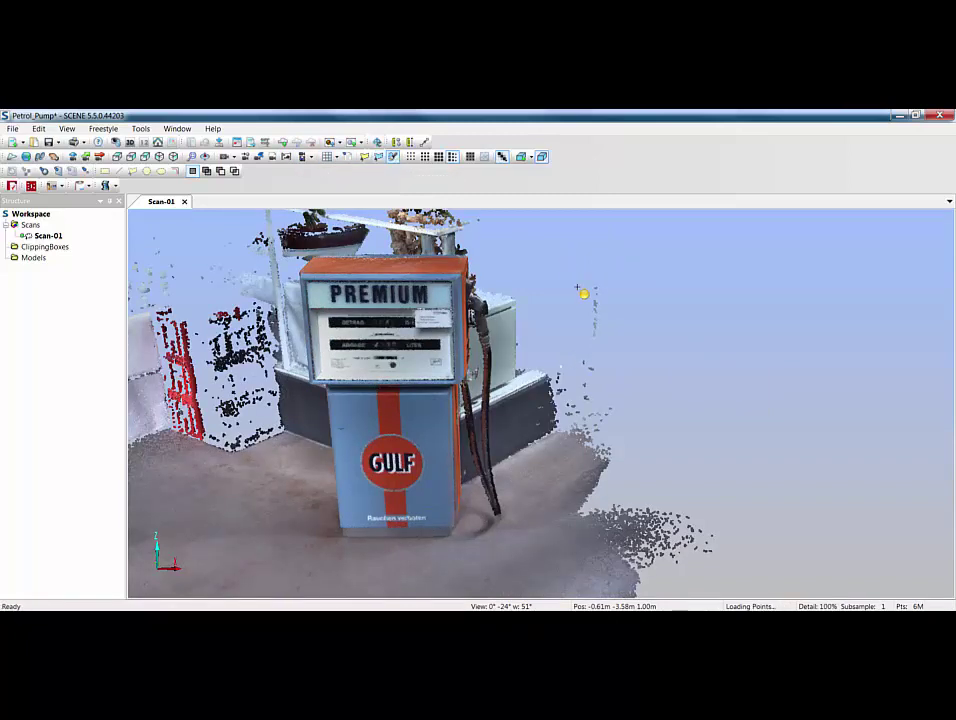
mouse_move(582, 293)
mouse_down()
mouse_move(592, 309)
mouse_move(595, 291)
mouse_move(602, 314)
mouse_move(588, 328)
mouse_up()
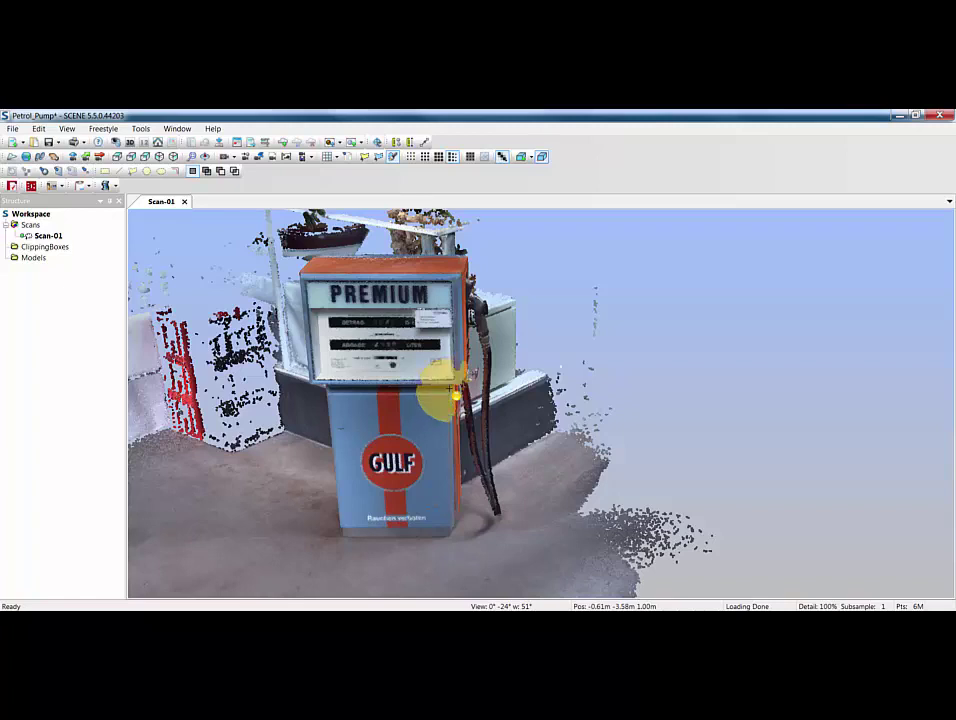
click(452, 388)
click(604, 325)
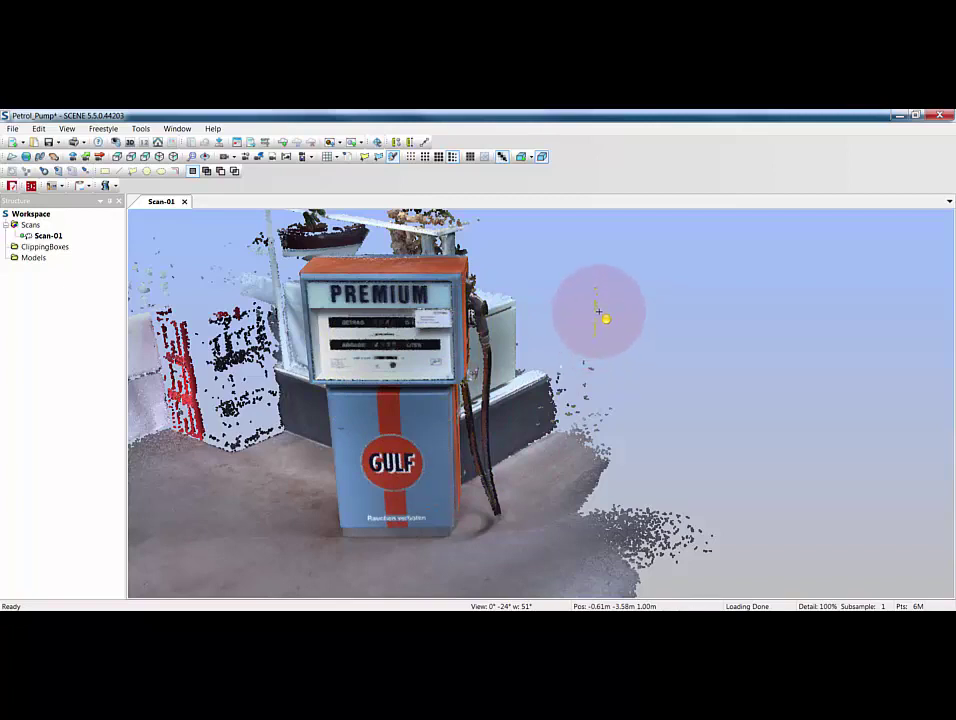
right_click(715, 318)
mouse_move(756, 322)
click(818, 322)
click(631, 379)
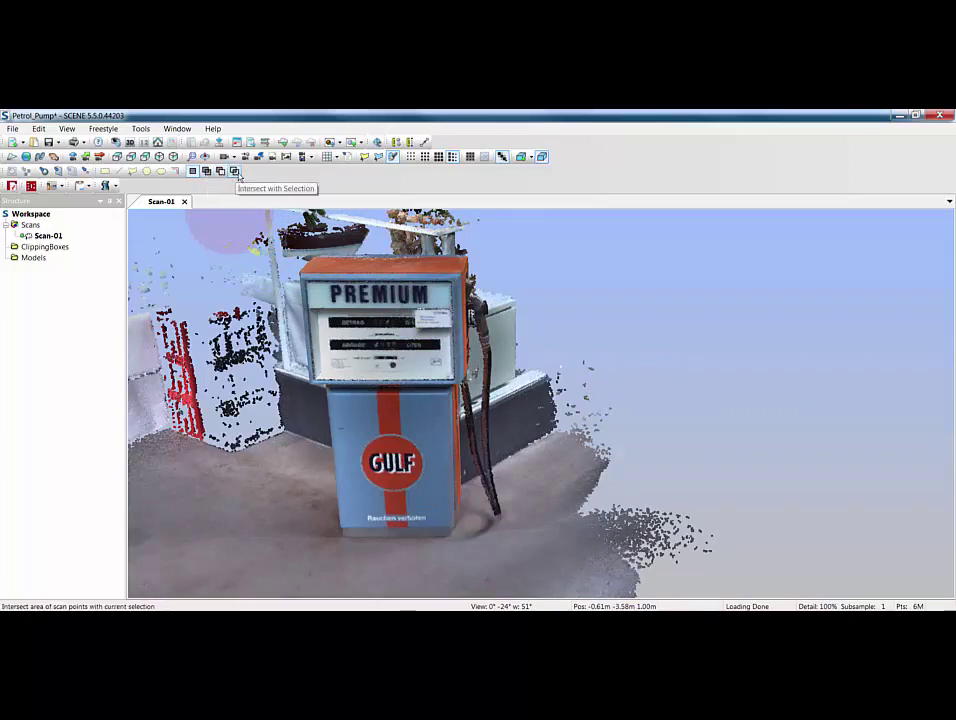
Step: Select points on the pump fragment, subtract some from the selection, then clear it
click(338, 400)
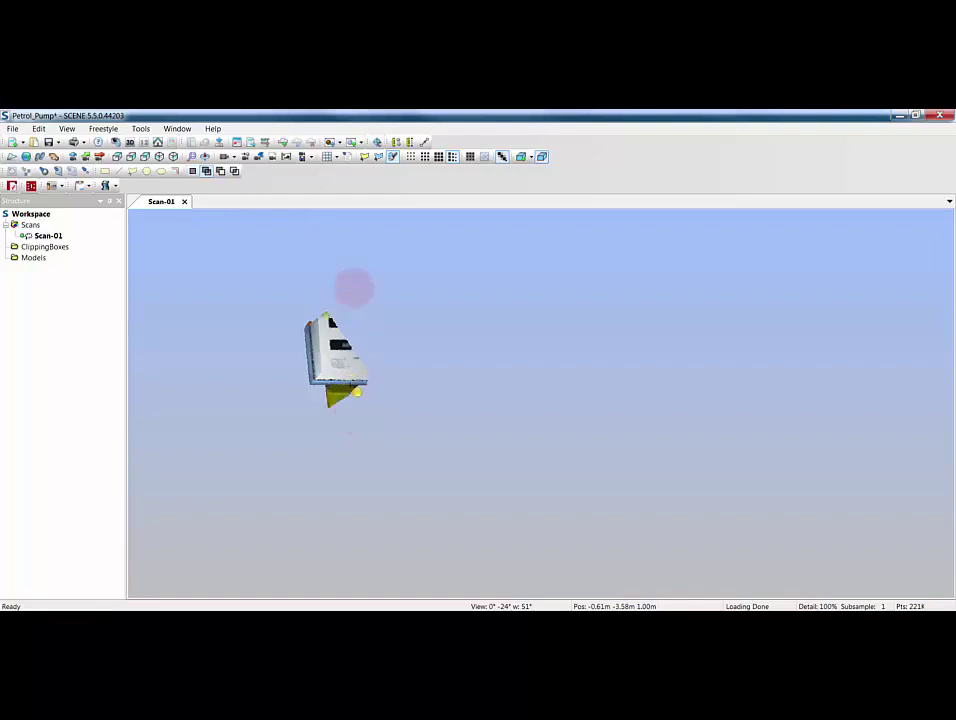
click(358, 405)
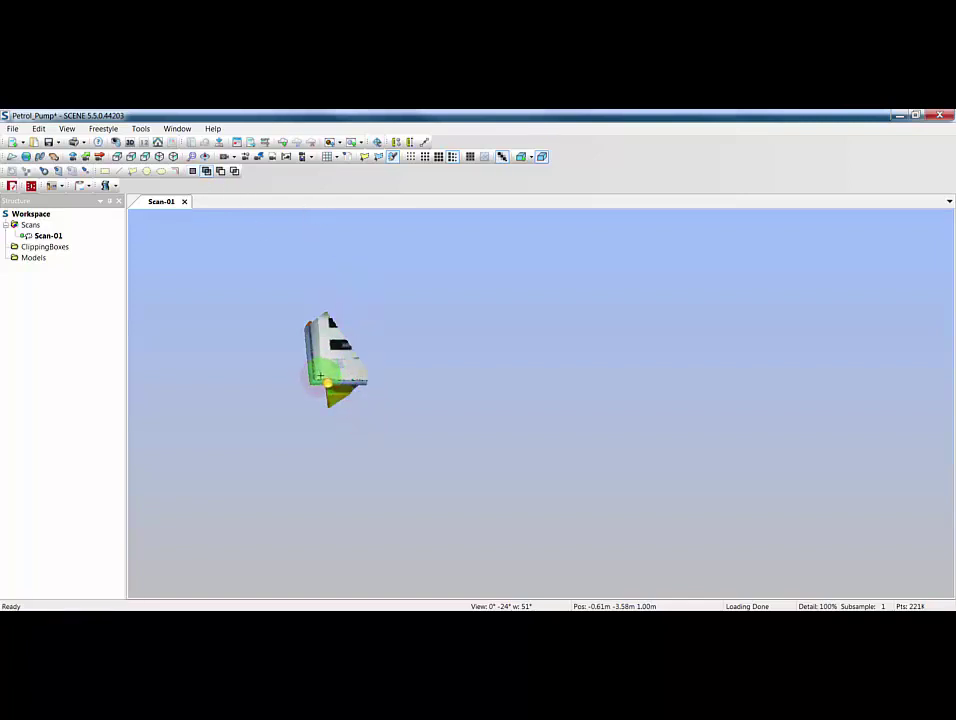
click(307, 338)
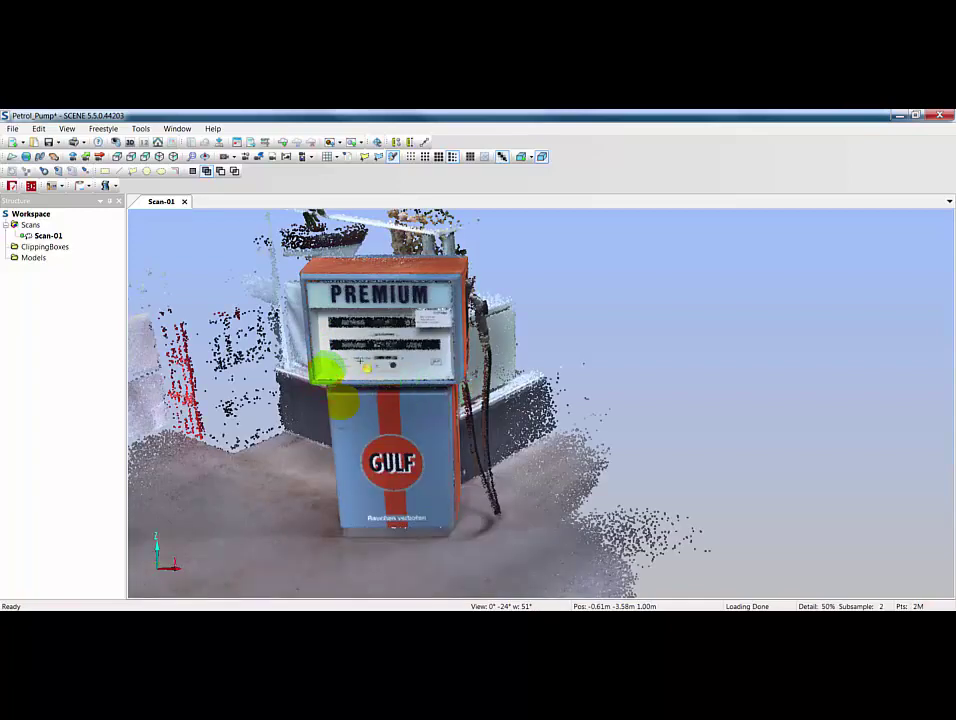
click(452, 375)
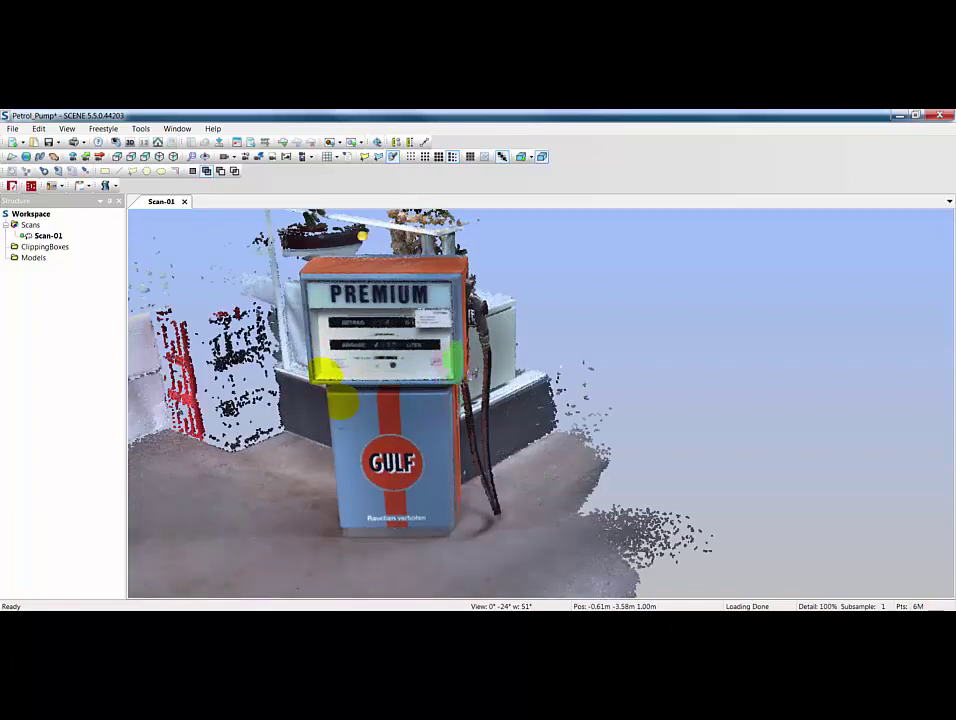
click(221, 172)
mouse_move(330, 366)
mouse_down()
mouse_move(427, 382)
mouse_move(441, 373)
mouse_move(327, 371)
mouse_move(352, 364)
mouse_move(358, 410)
mouse_move(370, 389)
mouse_move(358, 413)
mouse_move(328, 372)
mouse_move(369, 357)
mouse_move(313, 228)
mouse_up()
click(206, 171)
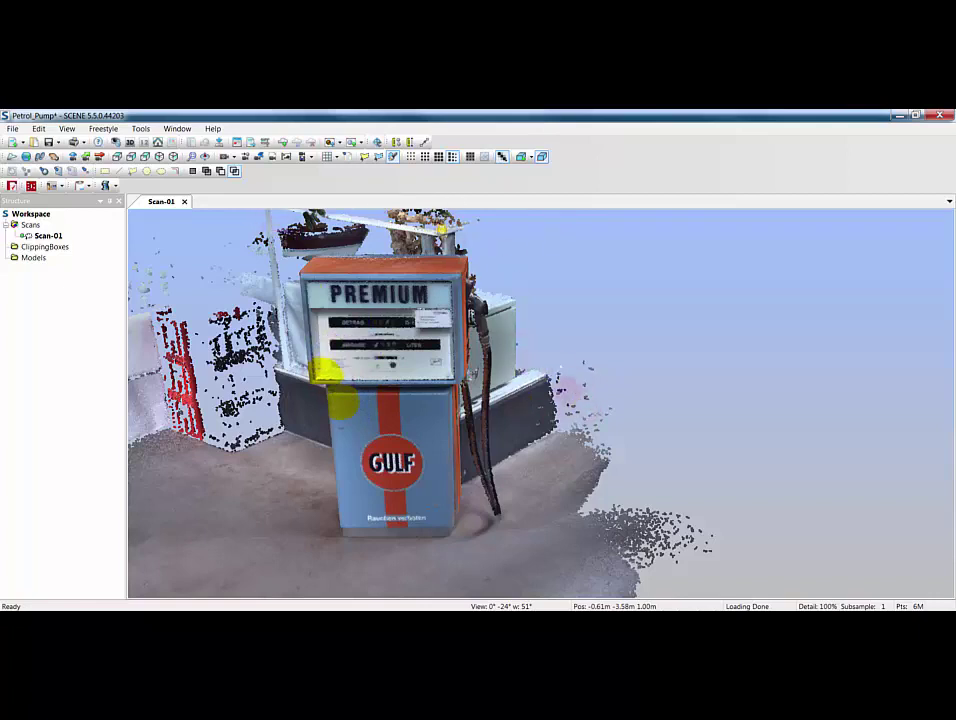
click(117, 158)
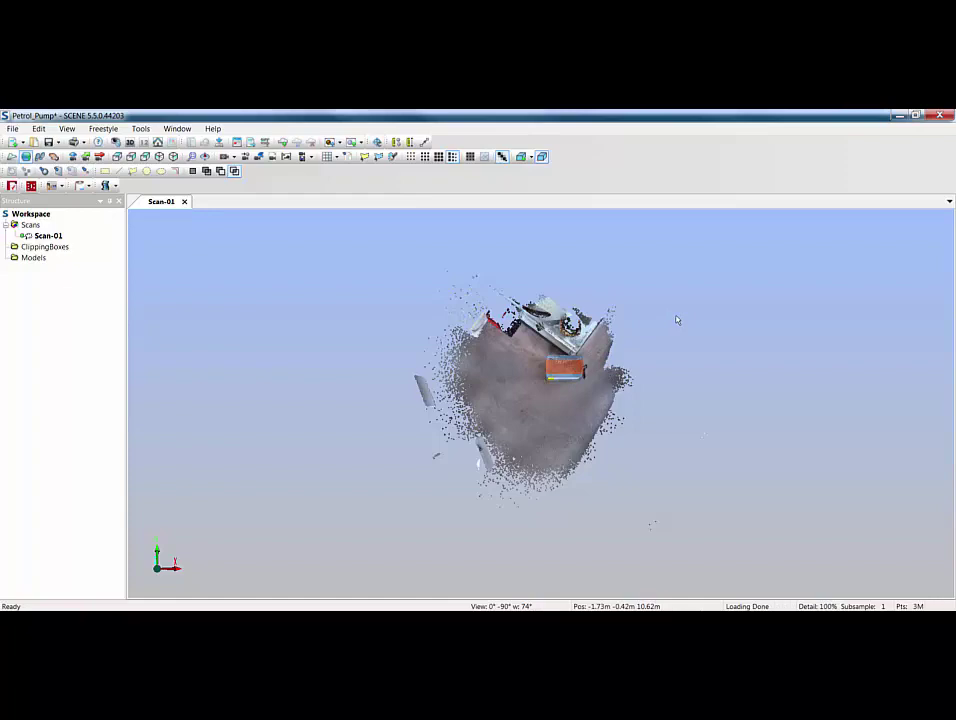
scroll(614, 378, up, 4)
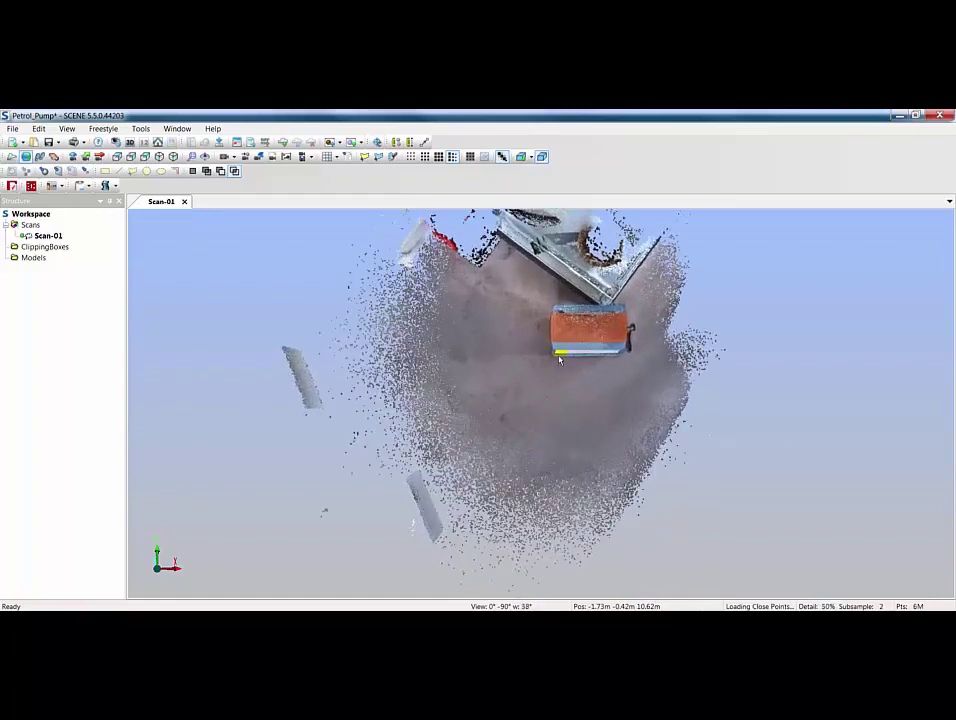
scroll(560, 360, up, 3)
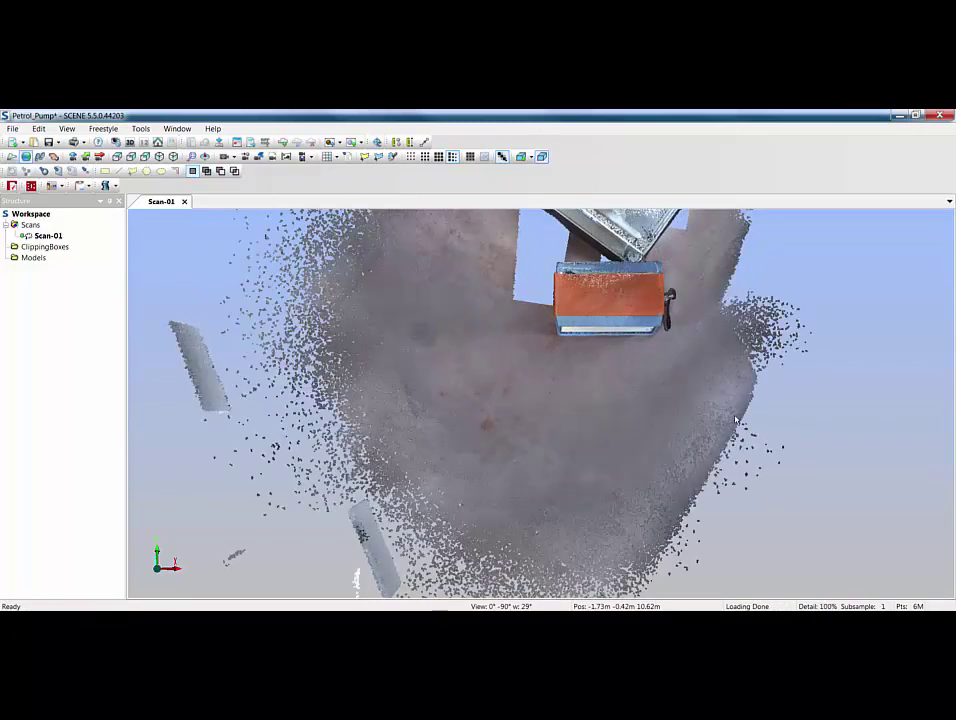
scroll(695, 360, down, 1)
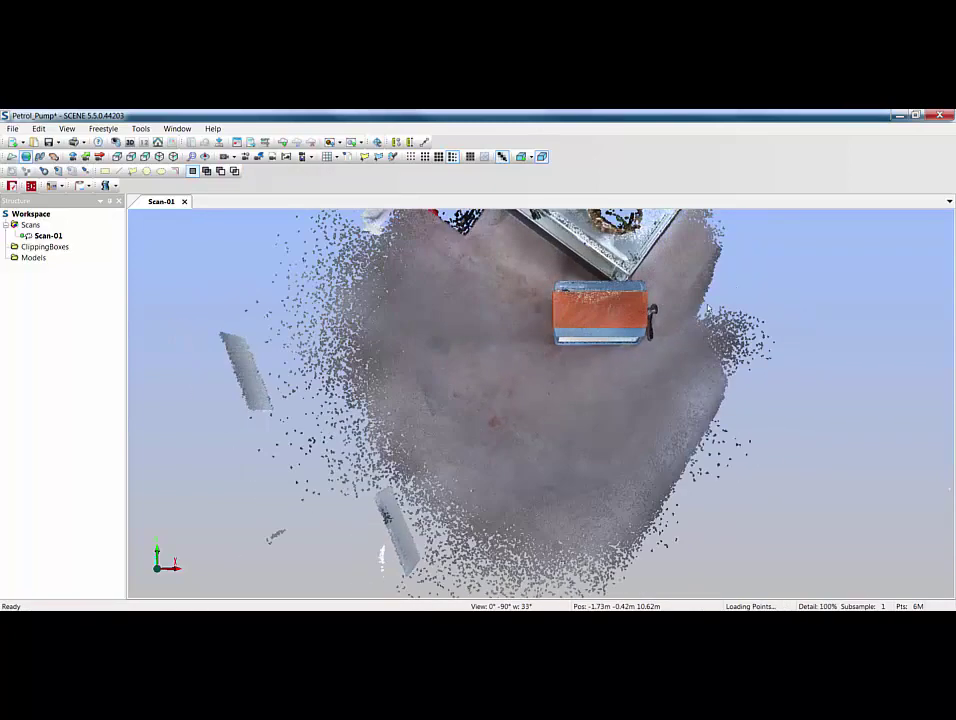
Step: Add a new clipping box around the pump and switch the camera to Orthographic
click(522, 157)
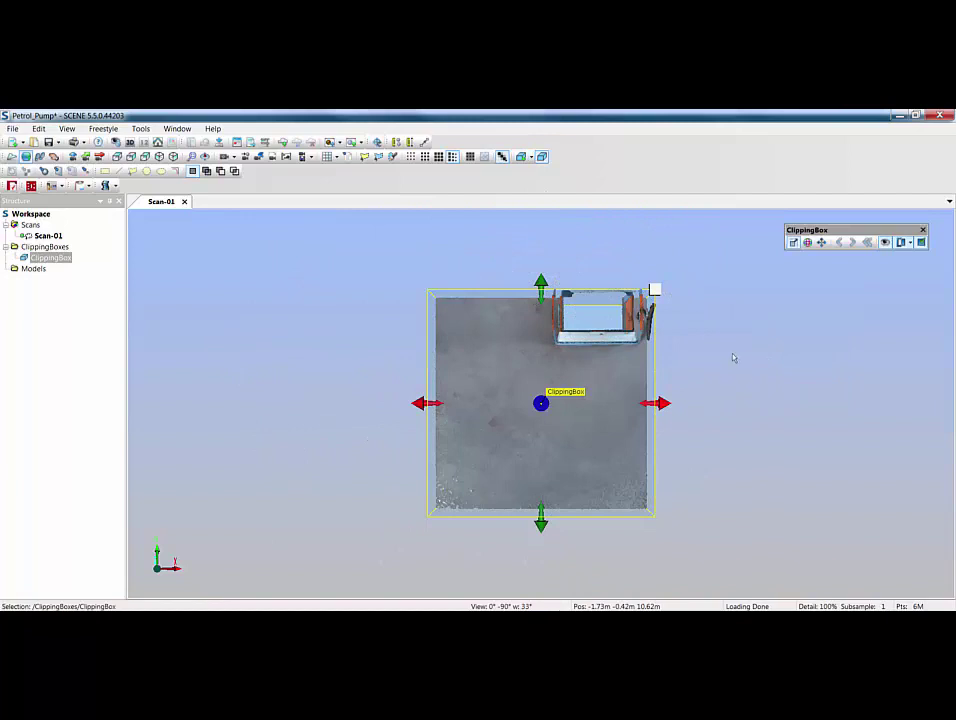
right_click(732, 356)
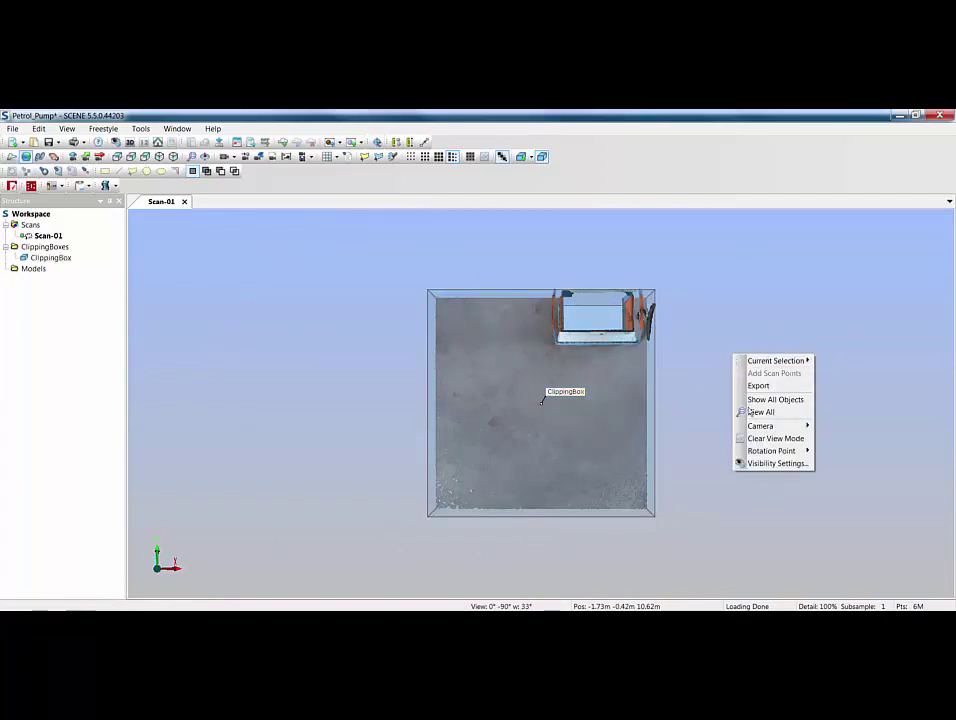
mouse_move(756, 431)
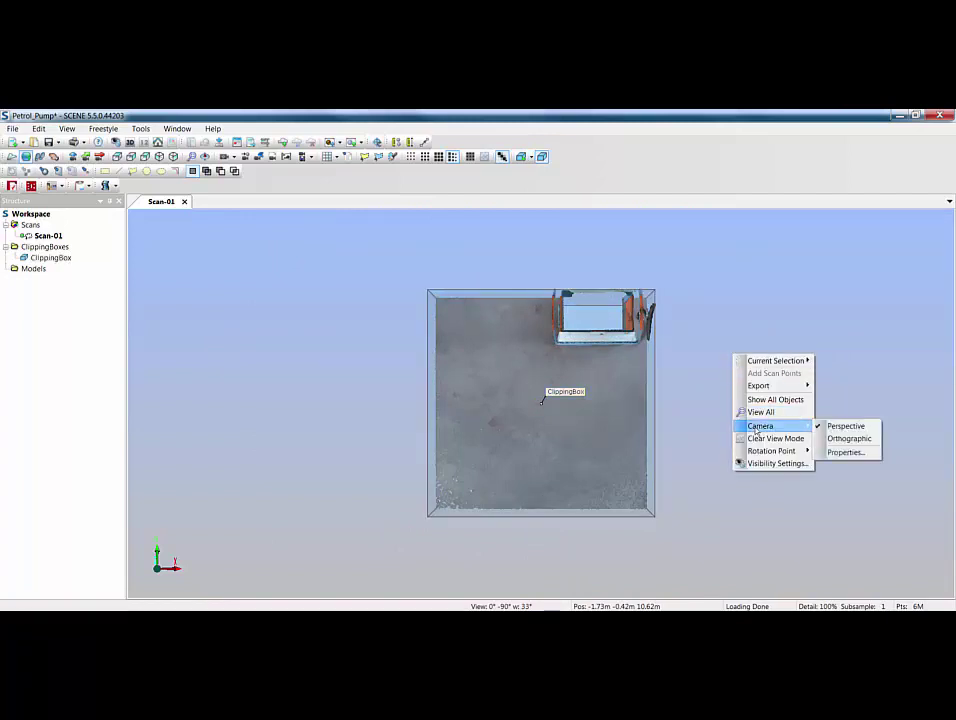
click(842, 441)
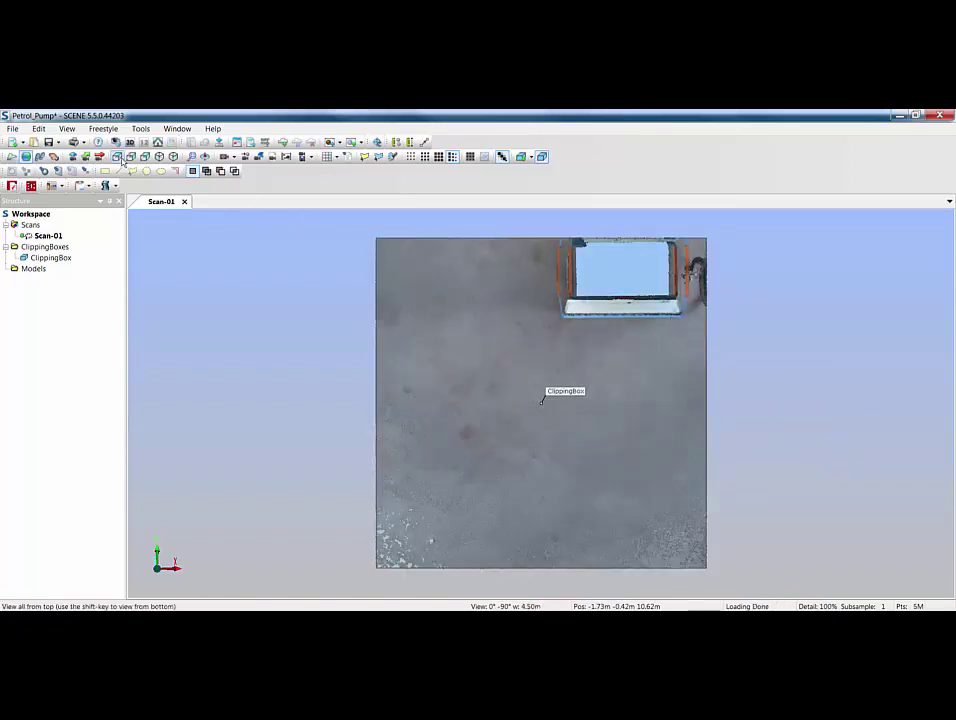
scroll(621, 320, down, 3)
scroll(602, 459, up, 1)
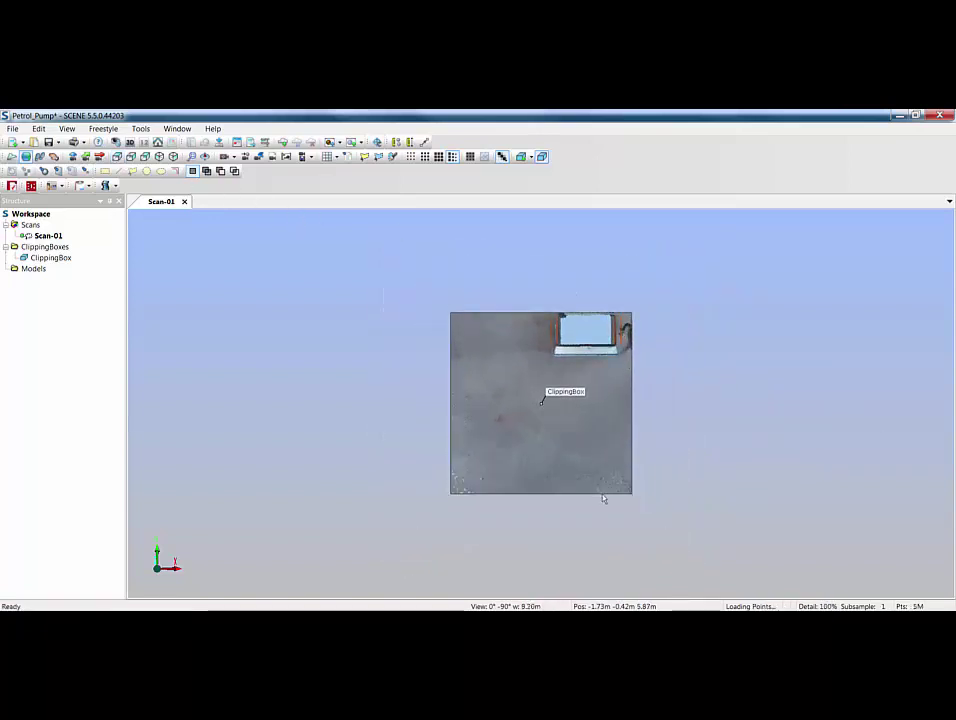
Step: Select the ClippingBox and drag its top, bottom and left edges in toward the pump
click(50, 258)
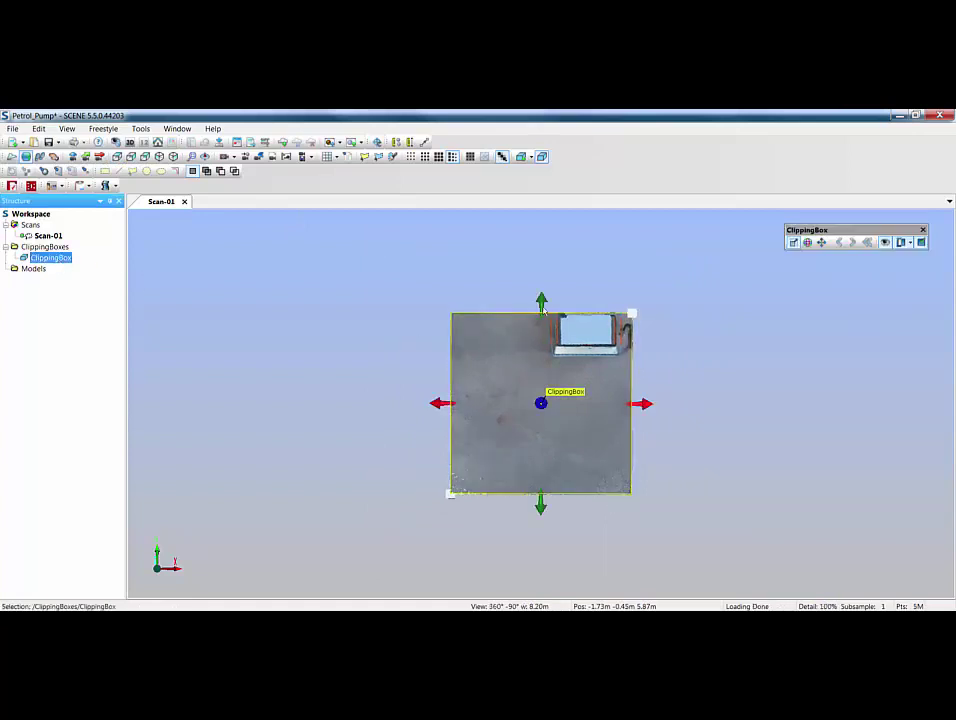
drag(541, 300, 541, 293)
drag(541, 505, 541, 365)
drag(443, 333, 525, 332)
scroll(511, 407, up, 3)
right_drag(511, 407, 425, 483)
scroll(440, 400, up, 3)
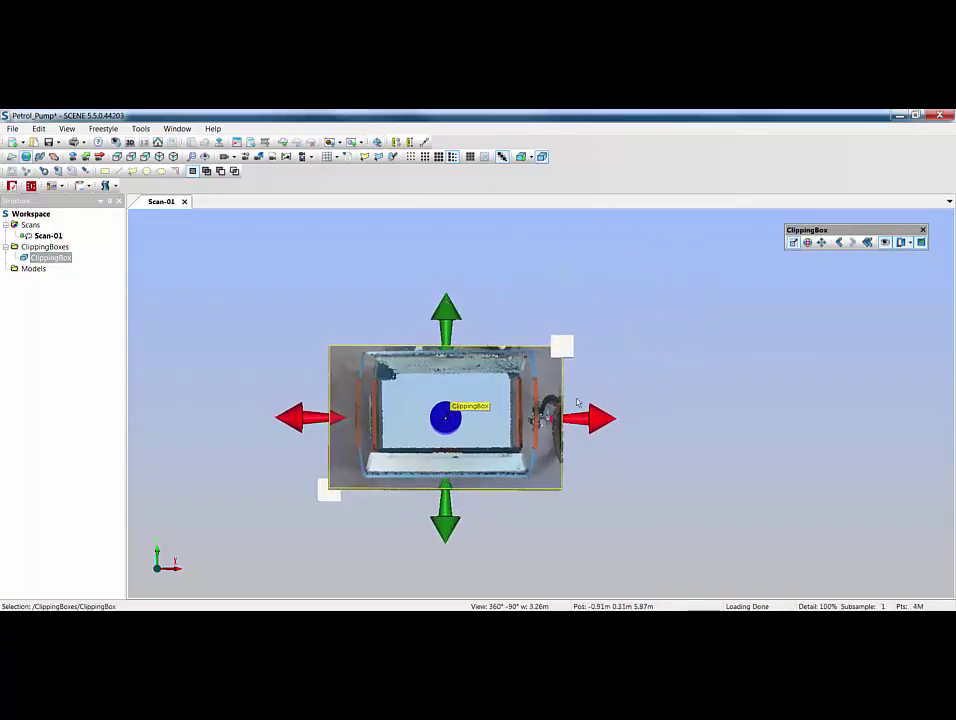
Step: Fine-tune the box's right, left, floor and top edges to hug the whole pump
mouse_move(600, 424)
mouse_down()
mouse_move(627, 422)
mouse_move(617, 421)
mouse_up()
drag(292, 421, 317, 425)
drag(468, 538, 548, 416)
scroll(548, 416, down, 3)
right_drag(551, 440, 542, 320)
drag(485, 563, 485, 462)
drag(494, 330, 495, 278)
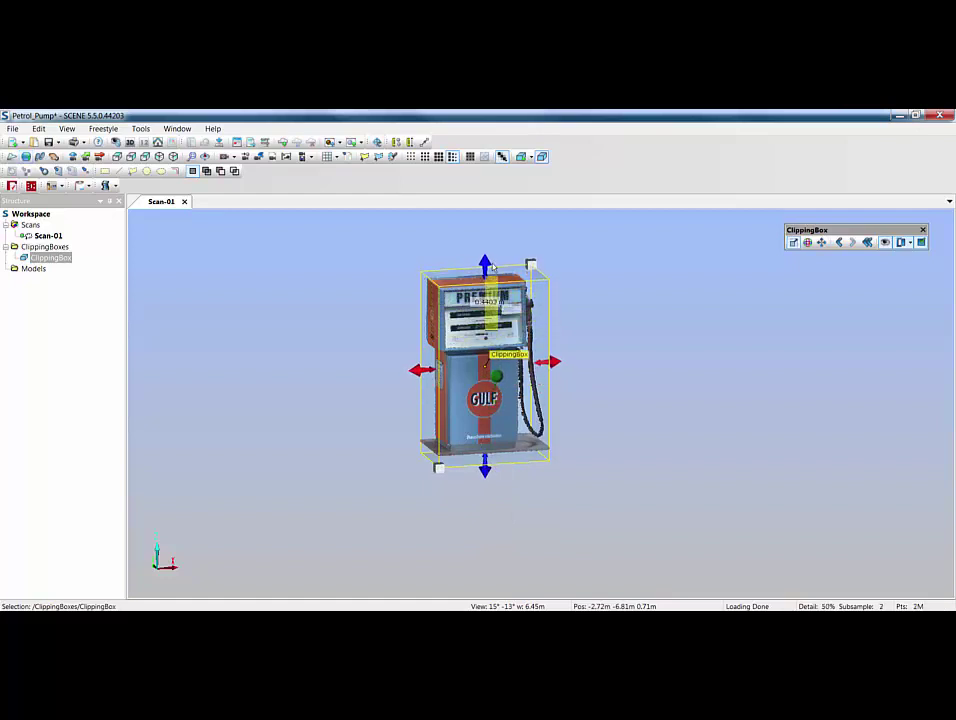
drag(612, 460, 544, 506)
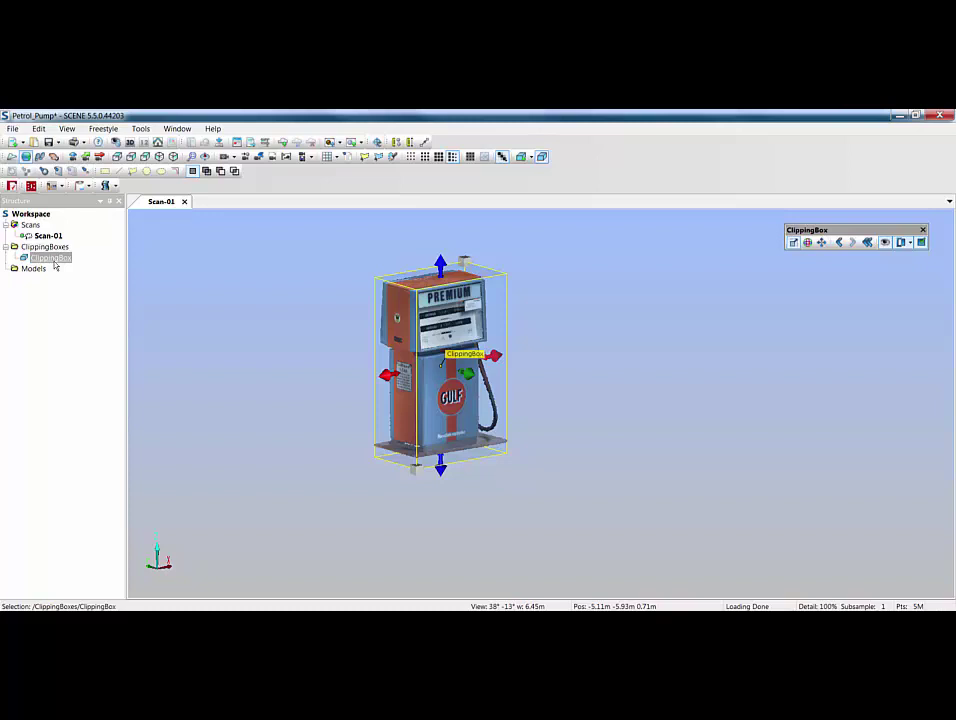
Step: Delete the invisible points of all active Clipping Boxes from the ClippingBox menu
right_click(54, 258)
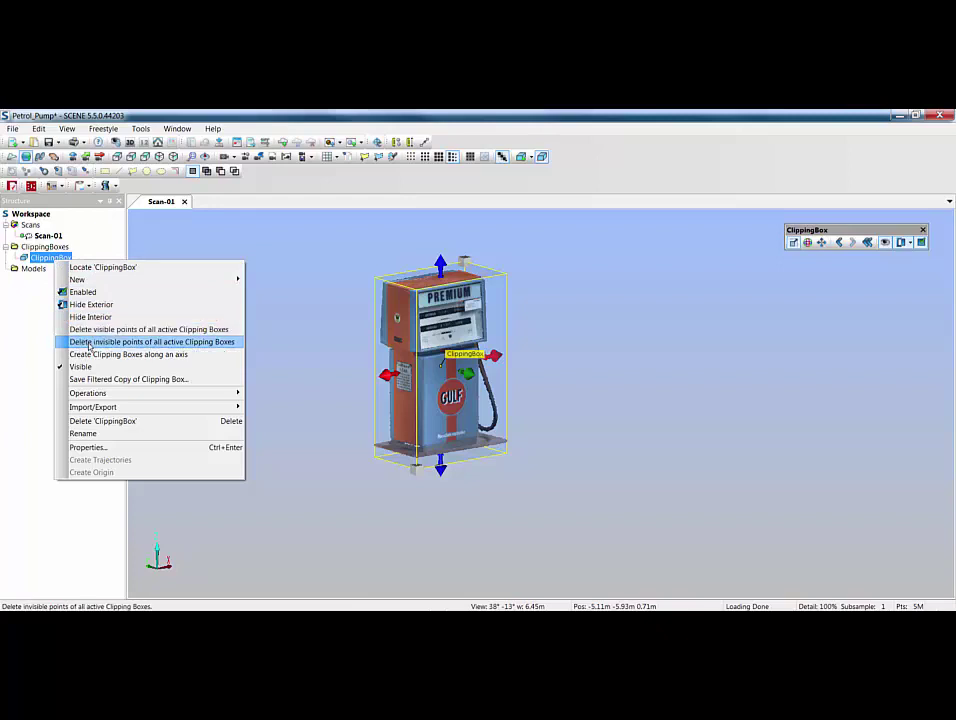
click(89, 342)
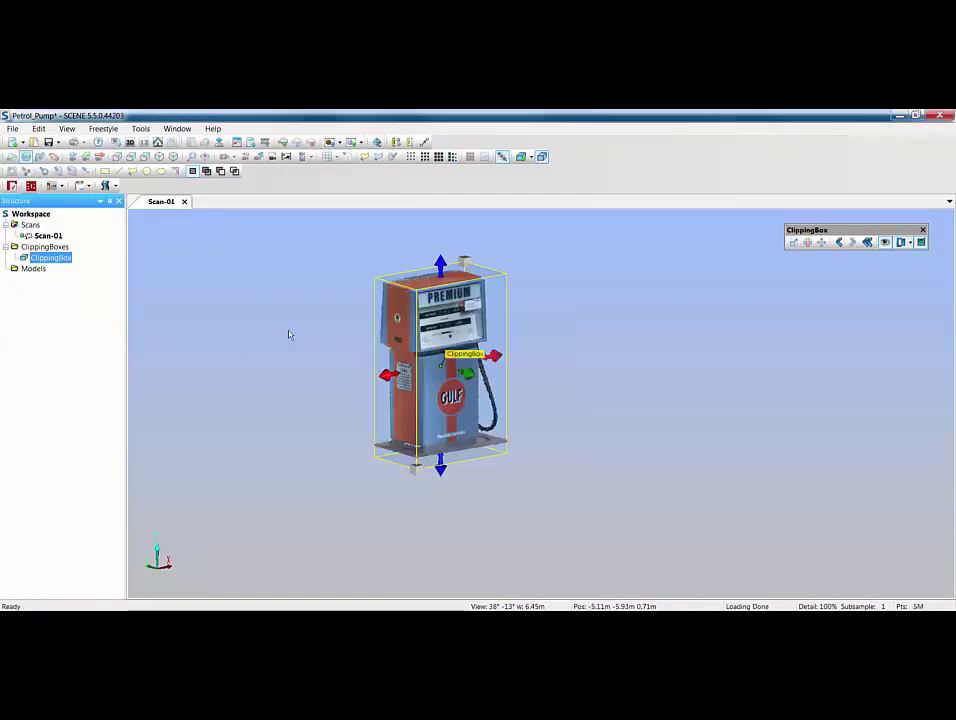
Step: Delete the ClippingBox from the Structure tree, confirming with Yes
click(62, 263)
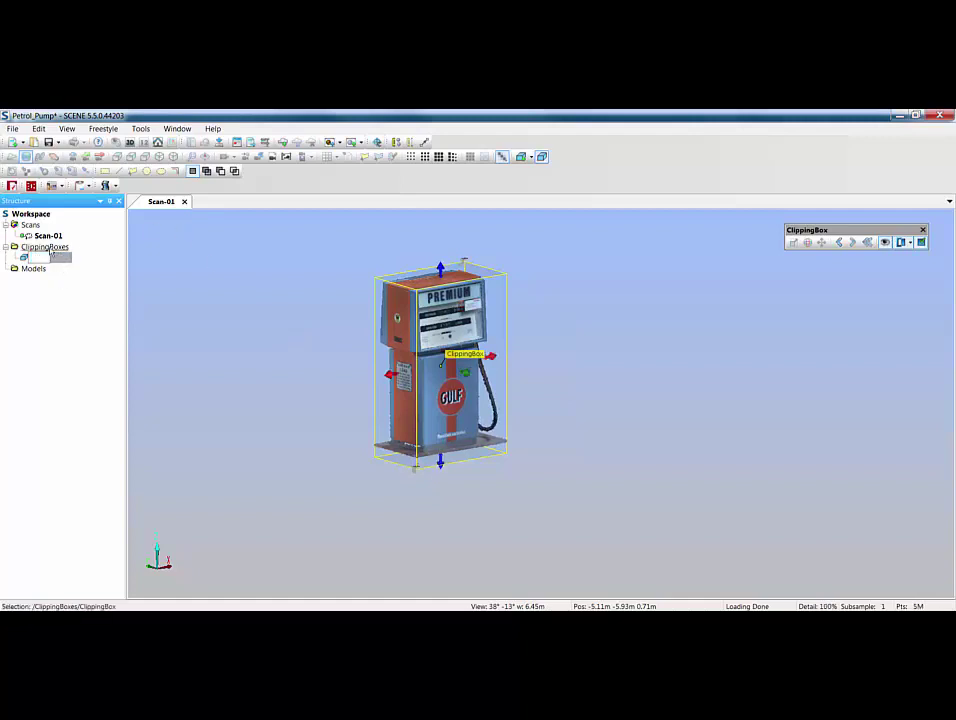
click(32, 270)
click(32, 258)
key(Delete)
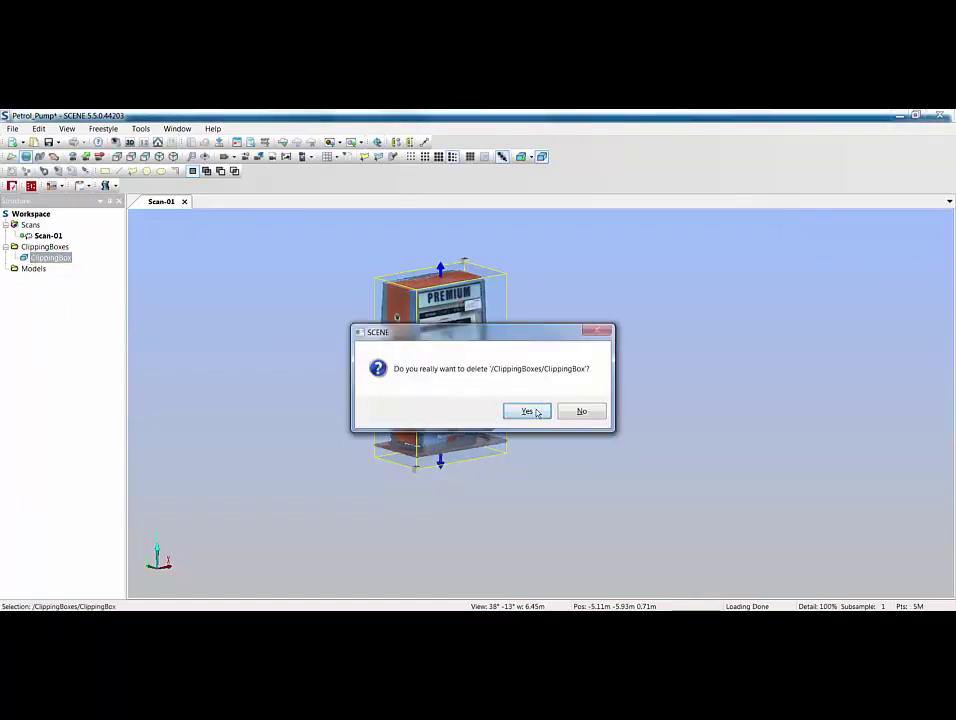
click(527, 411)
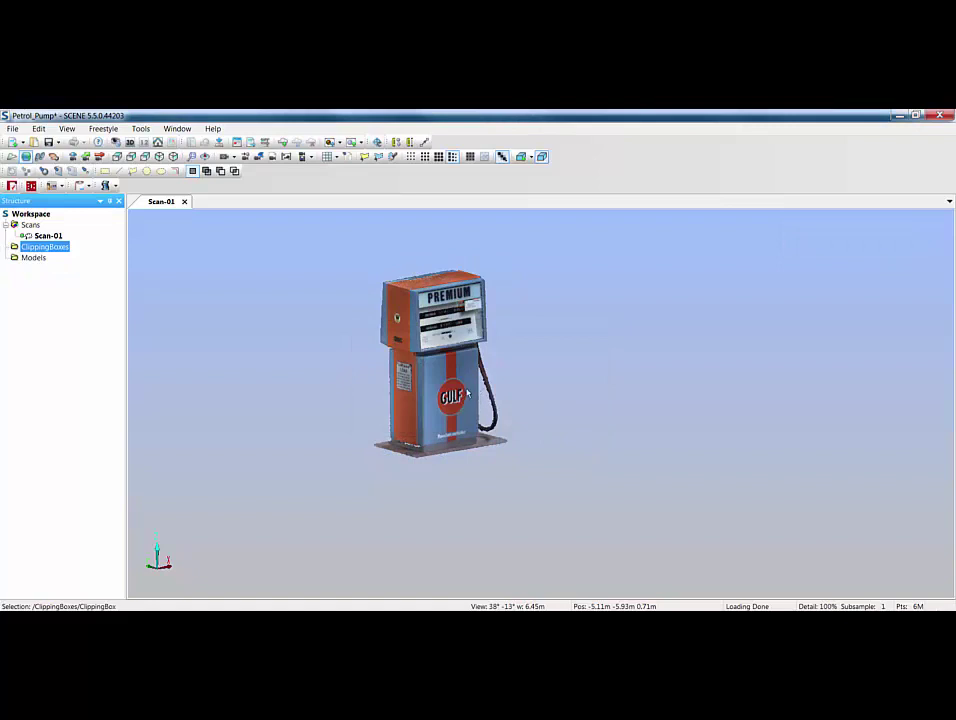
mouse_move(478, 396)
mouse_down()
mouse_move(440, 395)
mouse_move(745, 386)
mouse_move(691, 388)
mouse_up()
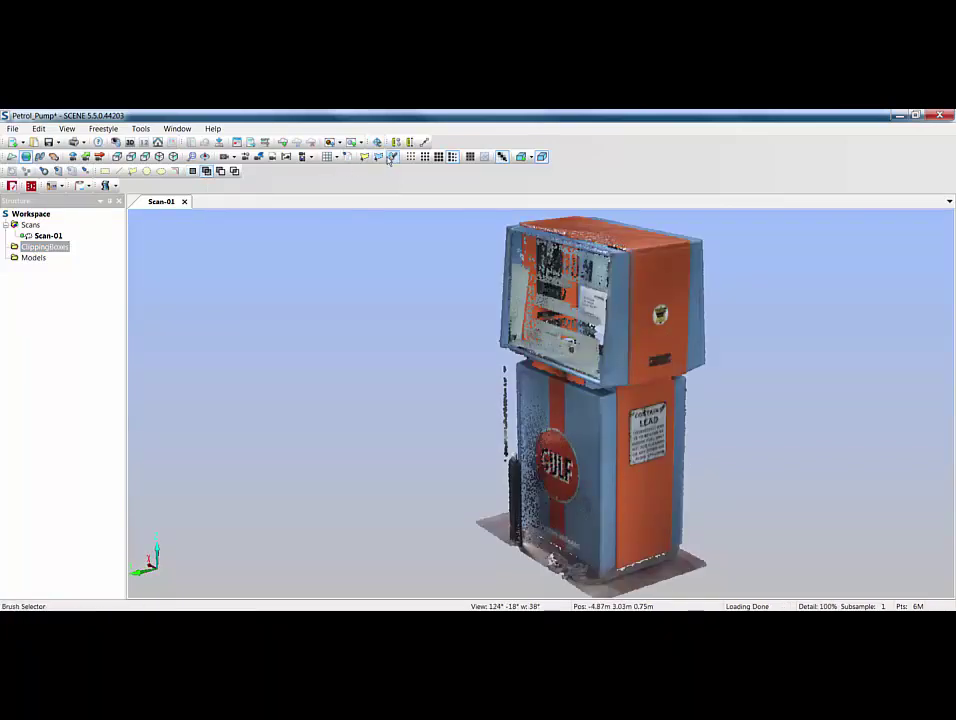
Step: Brush-select the stray points along the pump's left side and delete them
click(392, 157)
mouse_move(512, 396)
mouse_down()
mouse_move(511, 465)
mouse_move(507, 368)
mouse_move(491, 364)
mouse_move(505, 372)
mouse_move(502, 404)
mouse_up()
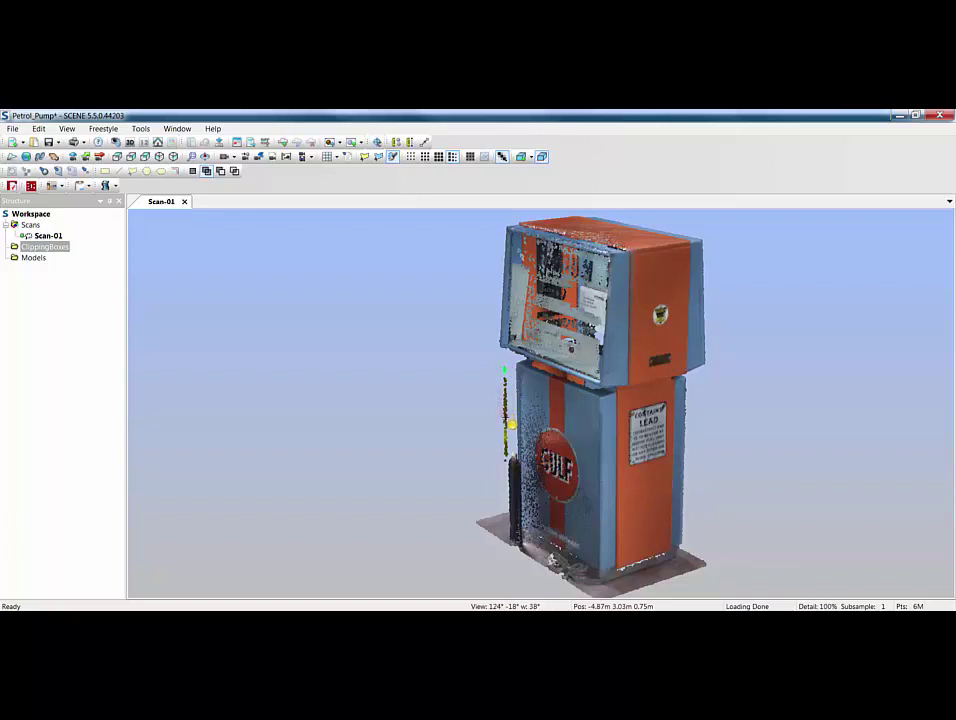
right_click(348, 318)
mouse_move(400, 322)
click(460, 324)
scroll(509, 487, up, 3)
Step: Brush-select and delete a second batch of stray points beside the pump
click(393, 156)
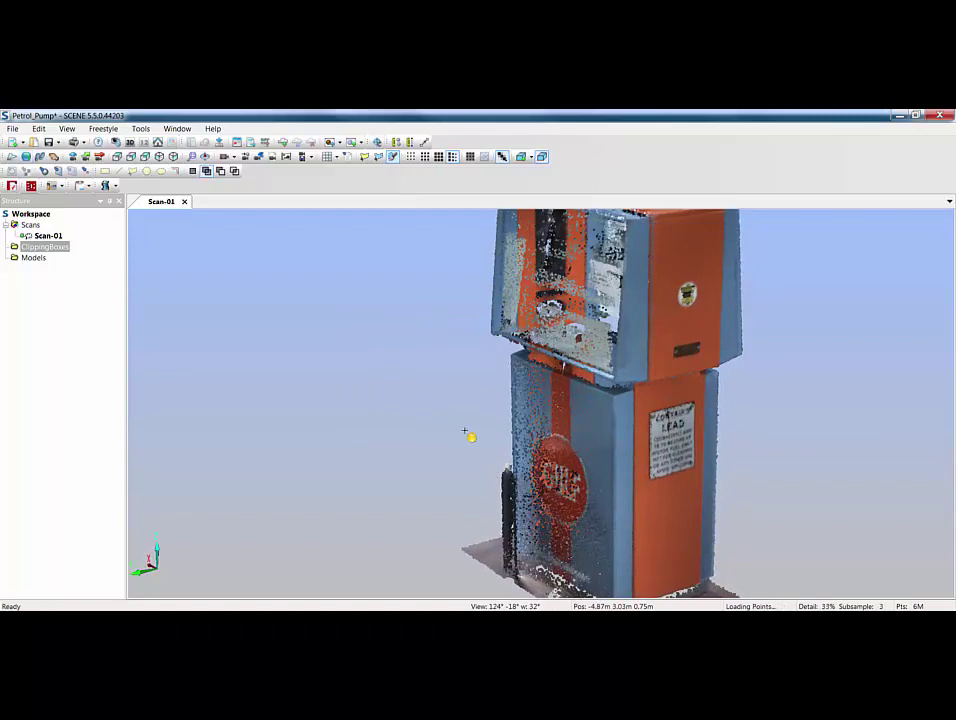
right_click(357, 325)
mouse_move(385, 331)
click(457, 331)
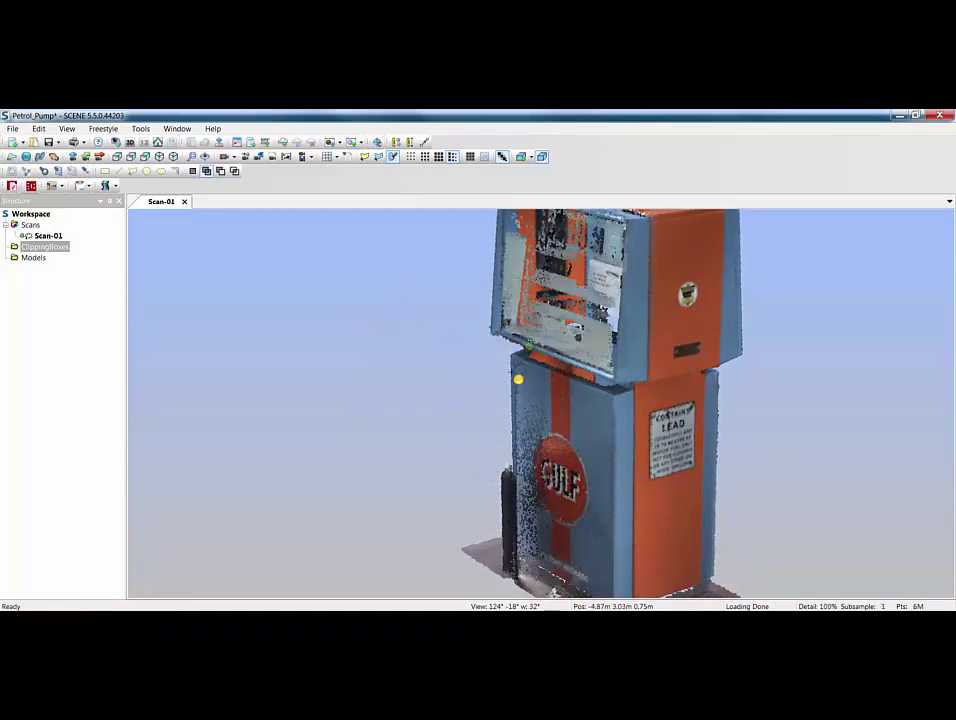
mouse_move(520, 375)
mouse_down()
mouse_move(570, 425)
mouse_move(561, 475)
mouse_move(593, 474)
mouse_move(609, 443)
mouse_move(635, 434)
mouse_move(650, 467)
mouse_move(685, 451)
mouse_move(685, 399)
mouse_move(620, 413)
mouse_move(559, 459)
mouse_move(552, 449)
mouse_move(541, 480)
mouse_move(571, 483)
mouse_move(589, 455)
mouse_up()
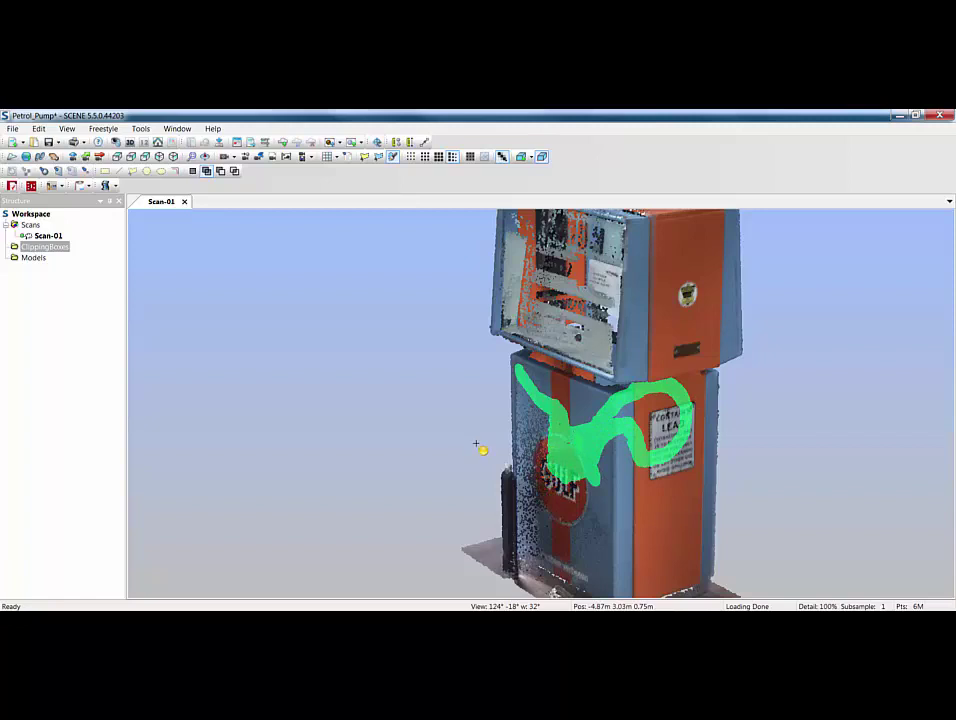
key(Escape)
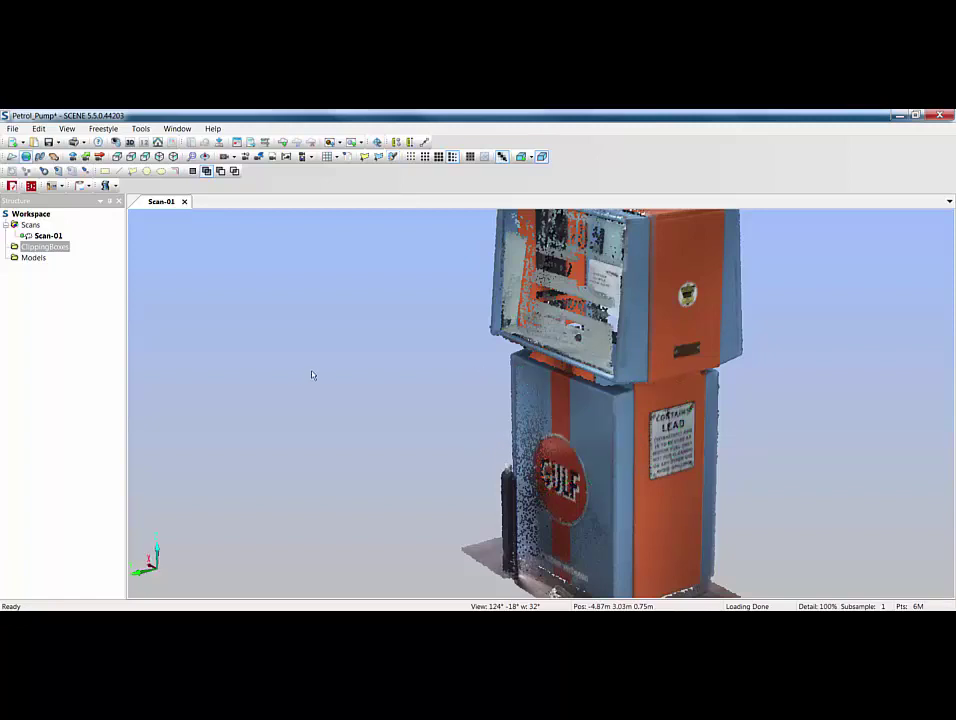
Step: Export Scan-01's full point cloud as Pump1.e57 into the Desktop Pump folder
right_click(56, 237)
mouse_move(114, 333)
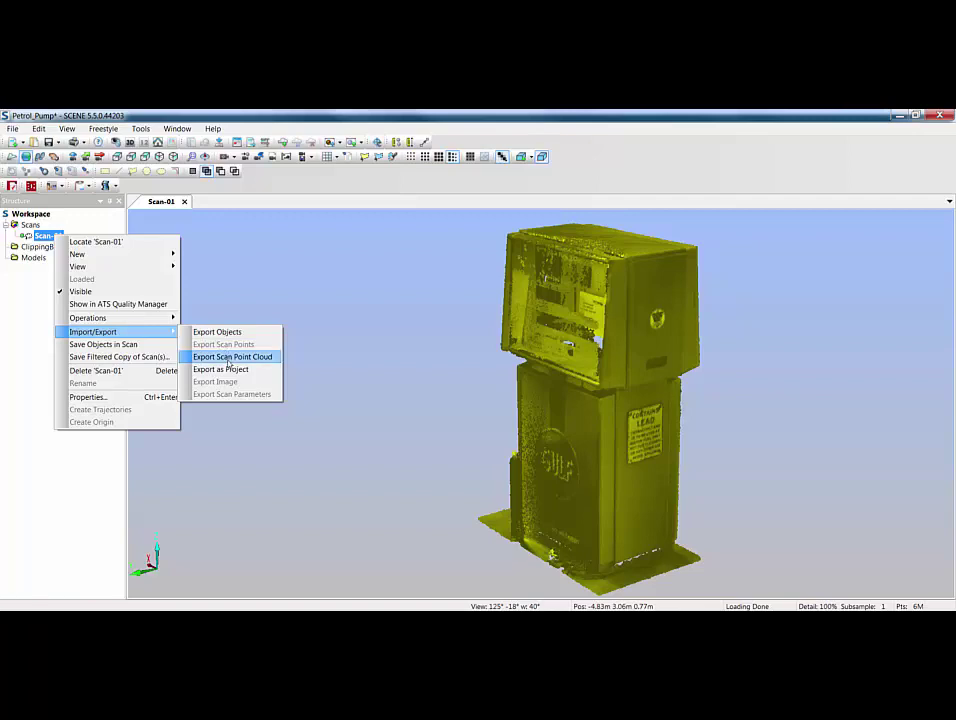
click(230, 357)
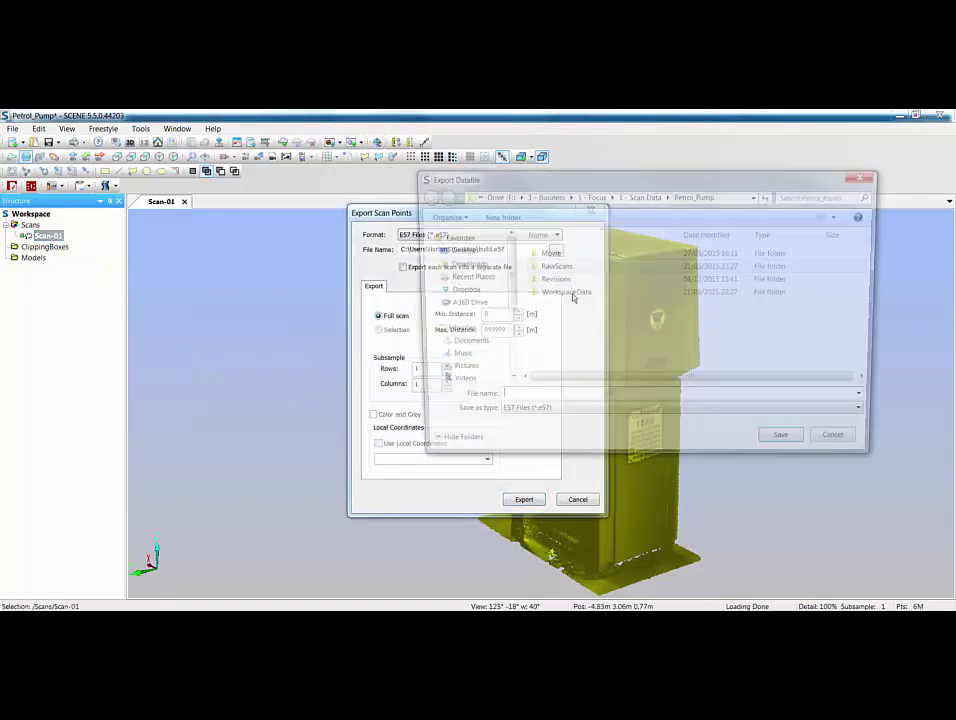
click(453, 251)
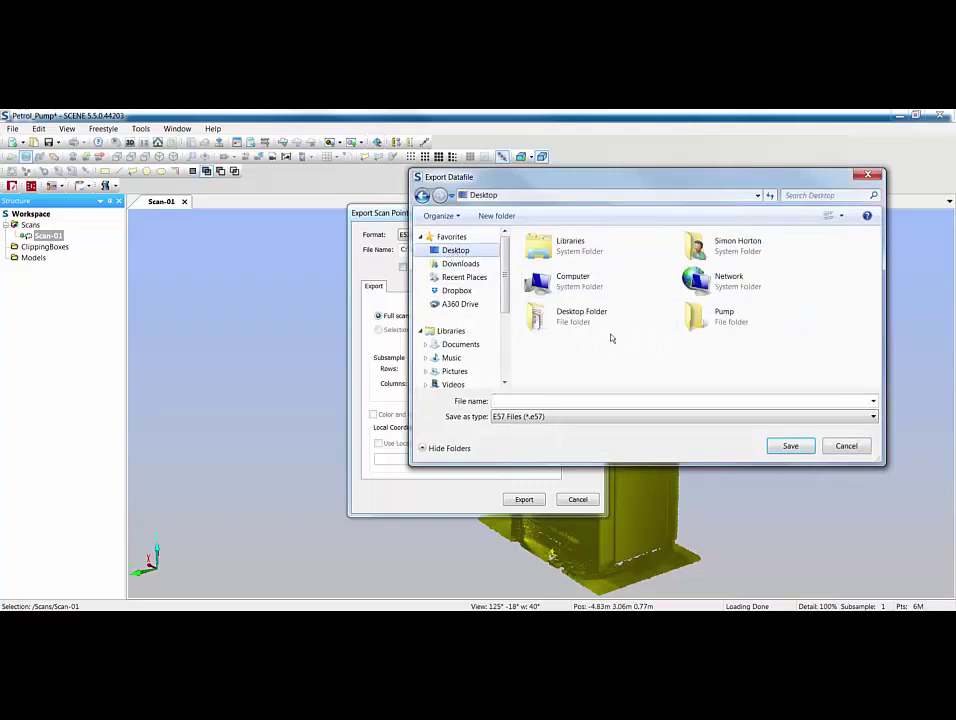
double_click(694, 316)
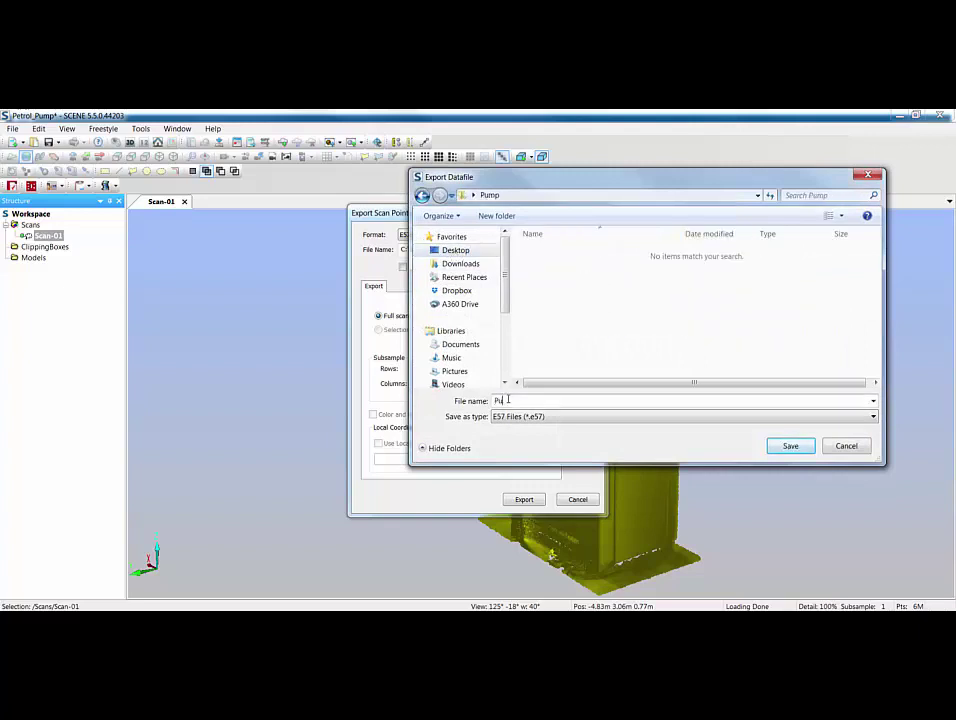
click(791, 446)
click(523, 498)
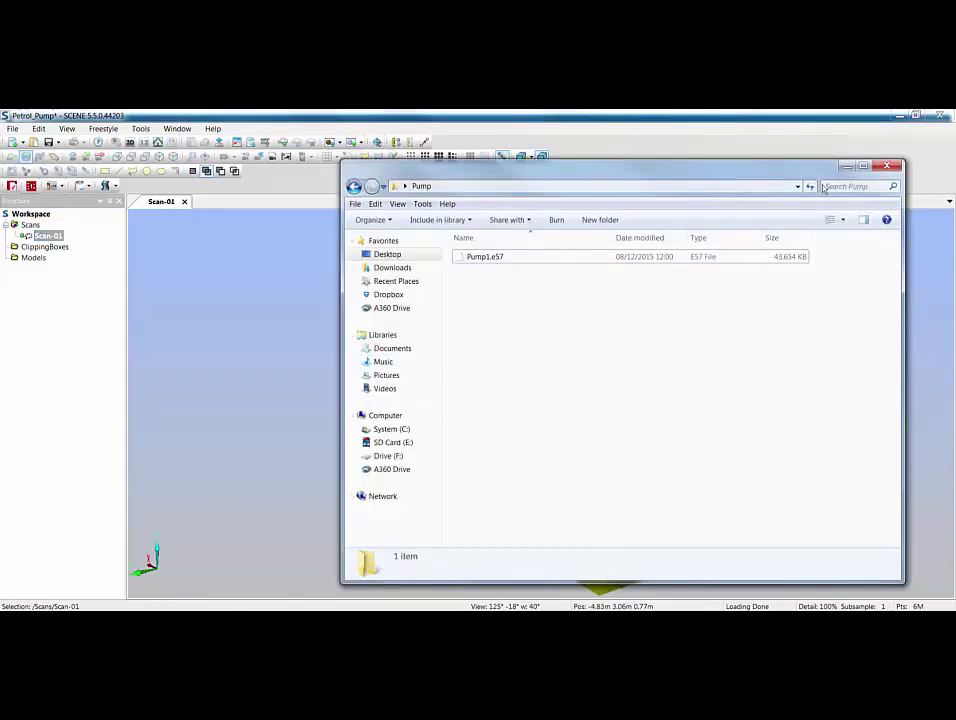
Step: Return to the scan and set the 3D view to a top-down orthographic projection
click(846, 166)
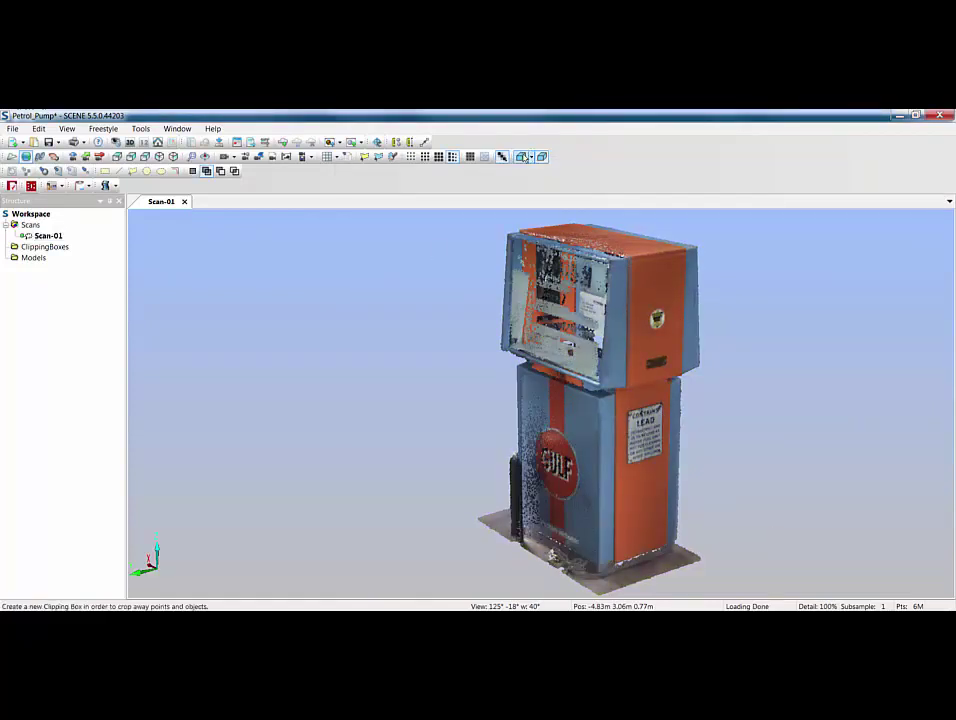
click(145, 156)
scroll(625, 343, up, 3)
right_click(652, 366)
mouse_move(680, 435)
click(768, 448)
Step: Add a clipping box and drag its handles into a thin, shorter vertical slab
click(521, 157)
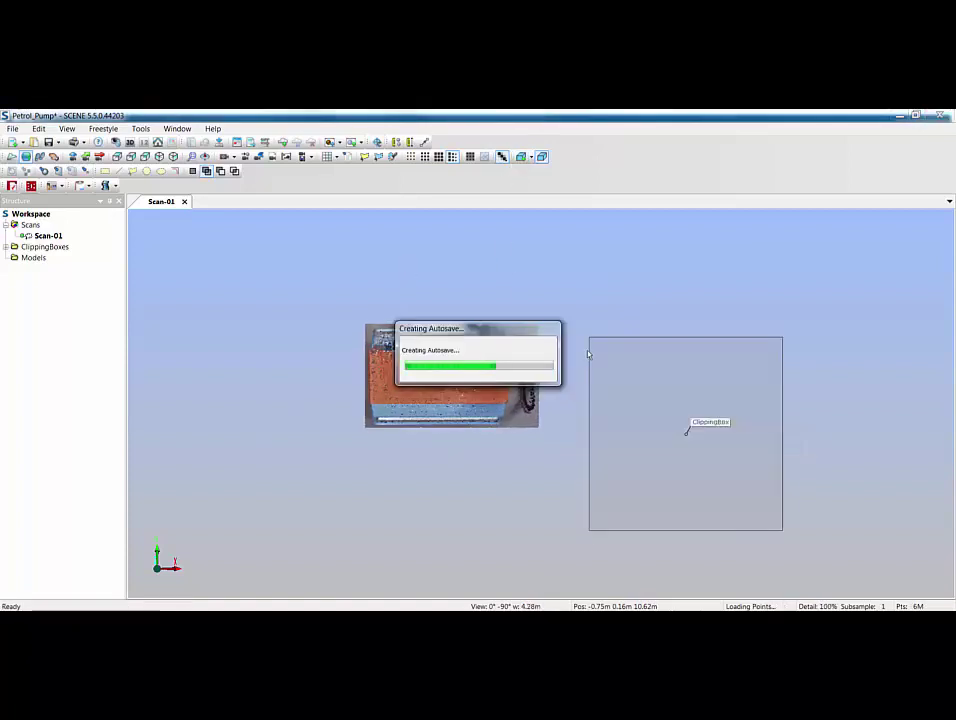
drag(673, 405, 512, 403)
mouse_move(393, 412)
mouse_down()
mouse_move(326, 416)
mouse_move(377, 406)
mouse_up()
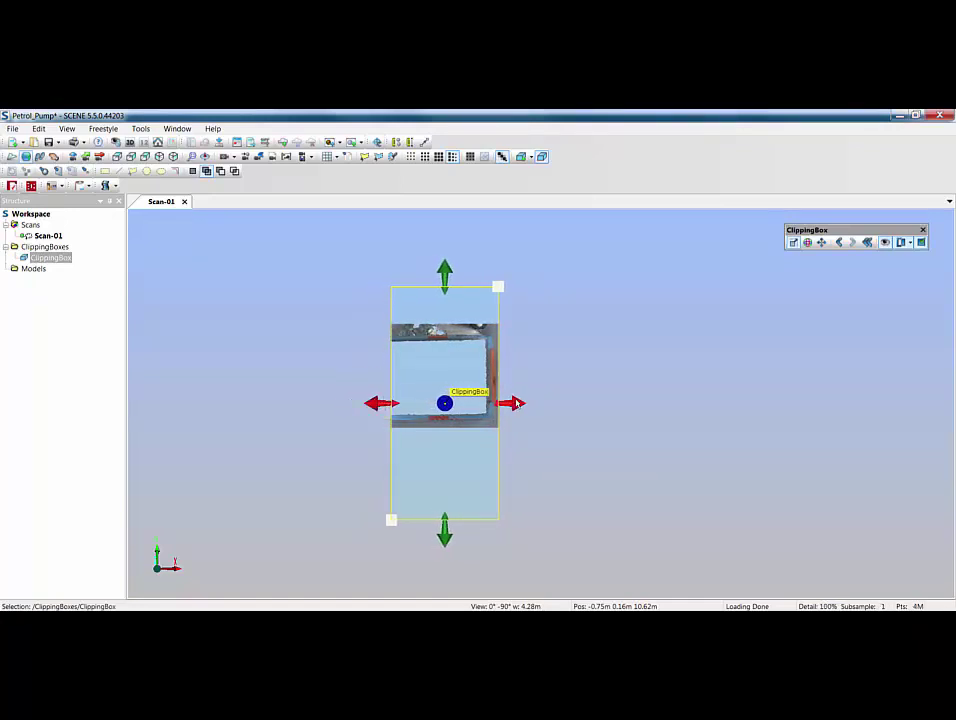
drag(518, 403, 416, 428)
drag(396, 527, 393, 437)
drag(478, 493, 522, 330)
drag(391, 277, 405, 250)
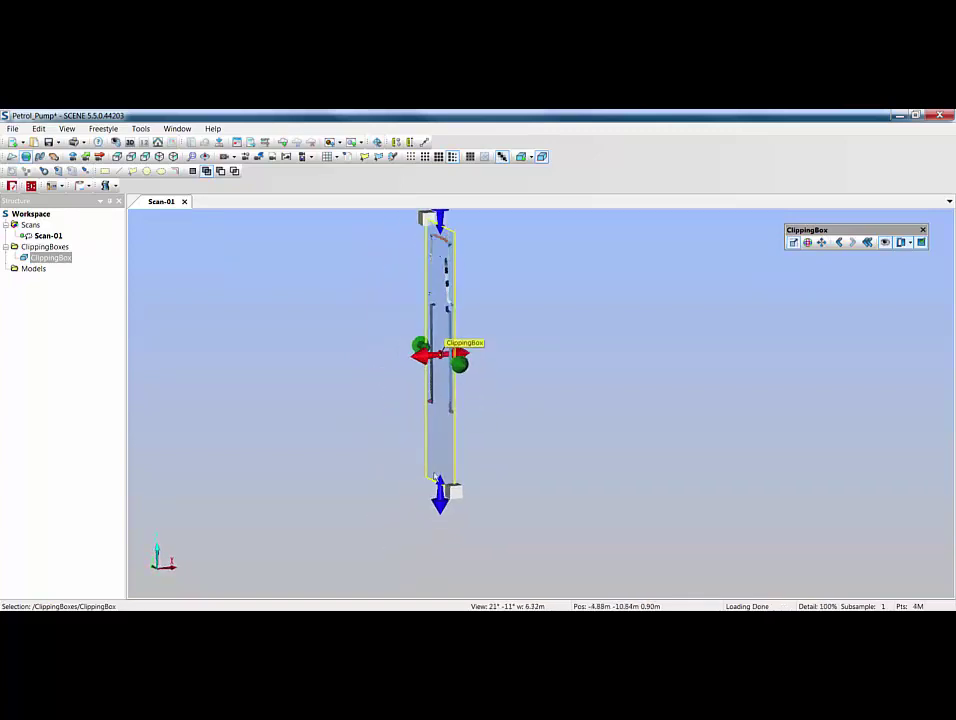
drag(441, 511, 442, 425)
drag(538, 403, 493, 405)
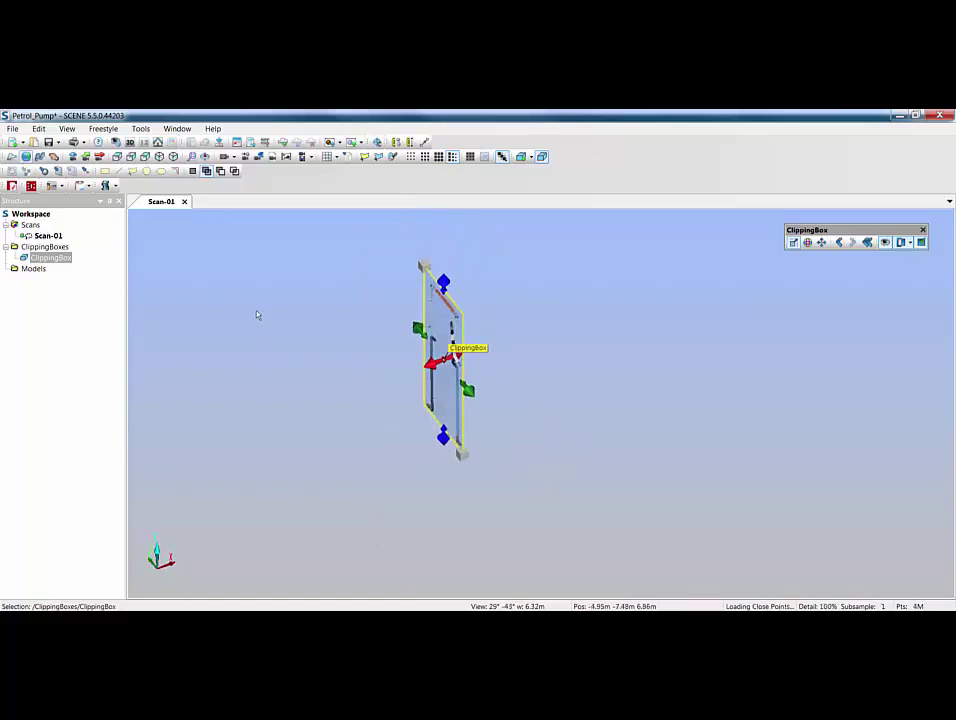
Step: Repeat the clipping box along the x-axis with clipping disabled, 0.2 spacing and count 3
right_click(64, 260)
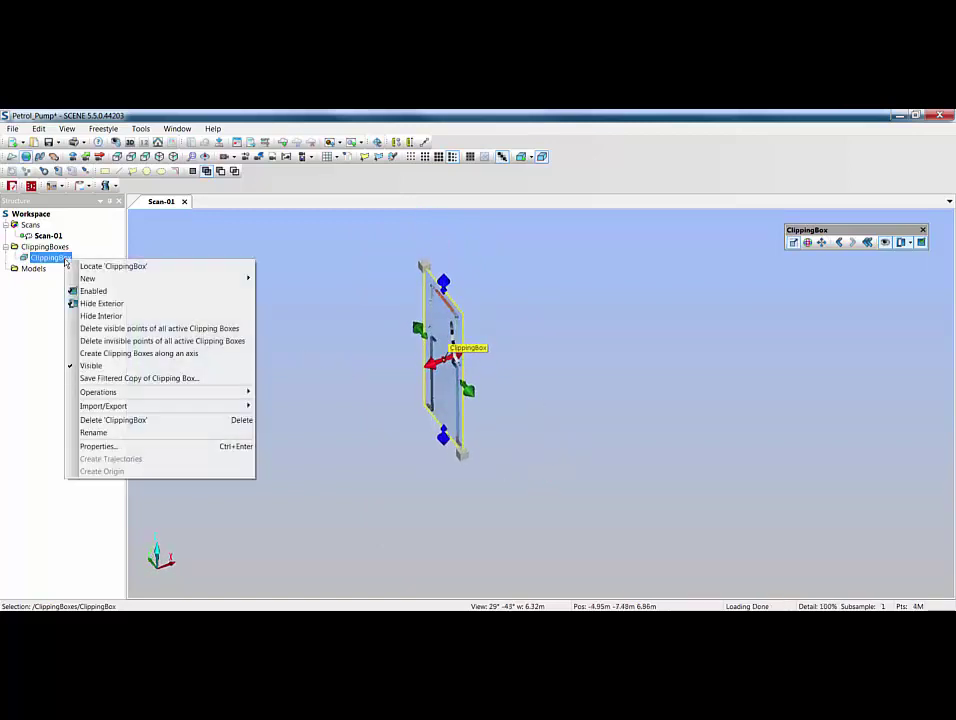
click(112, 354)
drag(457, 253, 238, 300)
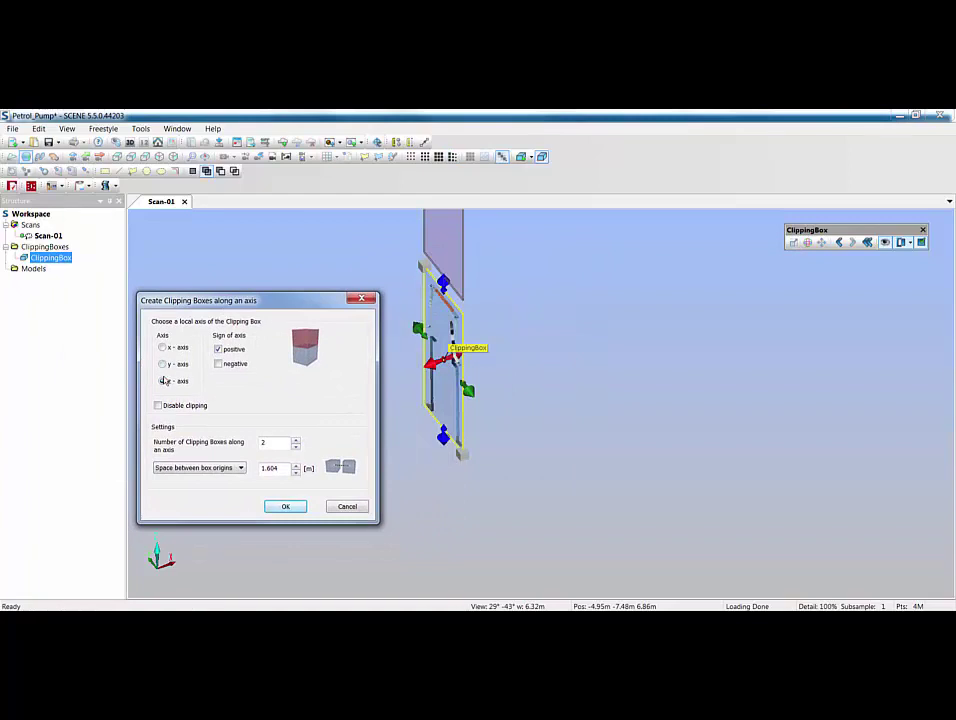
click(172, 347)
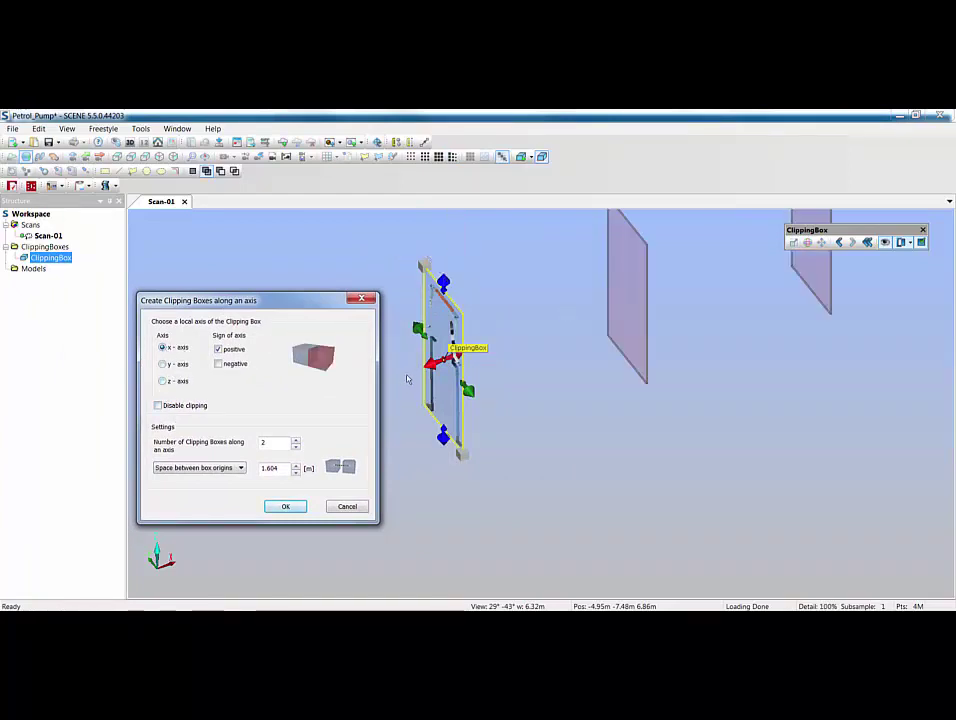
click(157, 405)
click(295, 472)
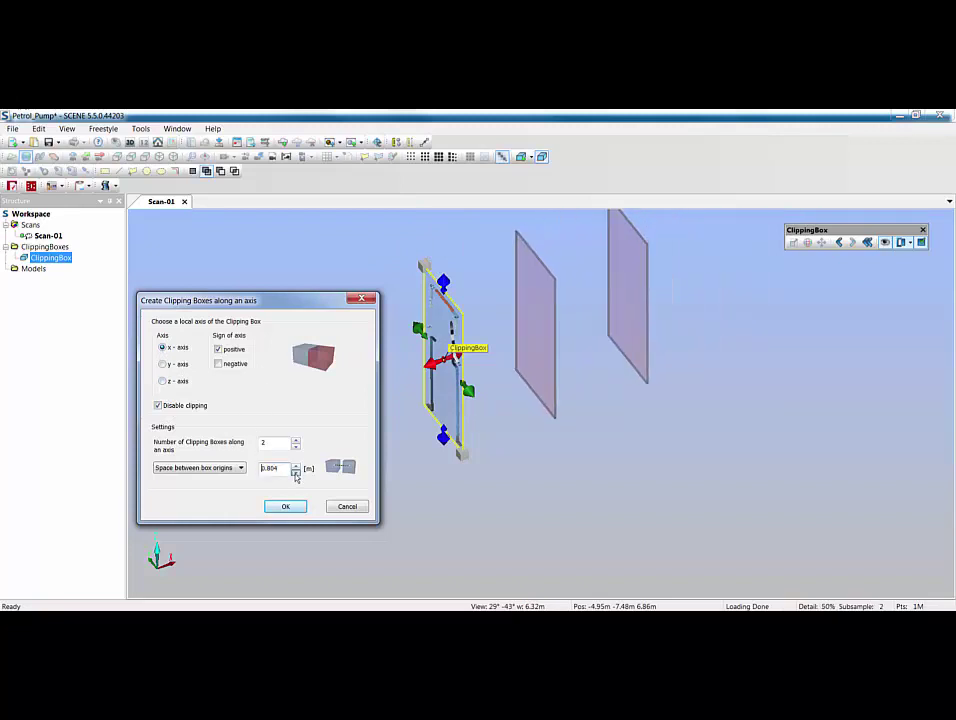
text(1)
click(296, 473)
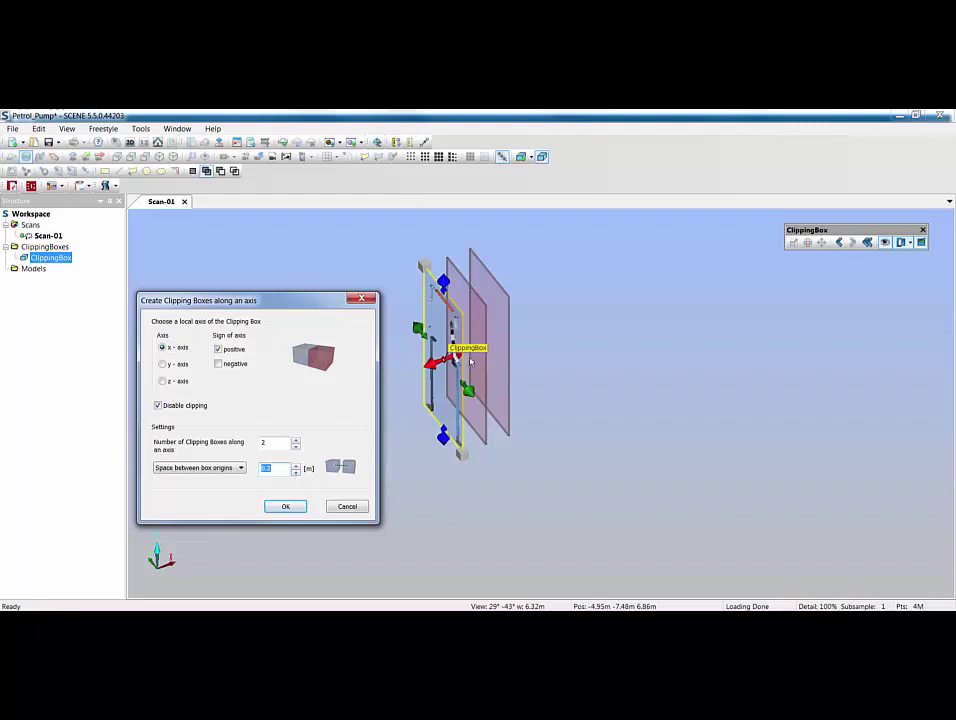
key(shift+Tab)
key(Up)
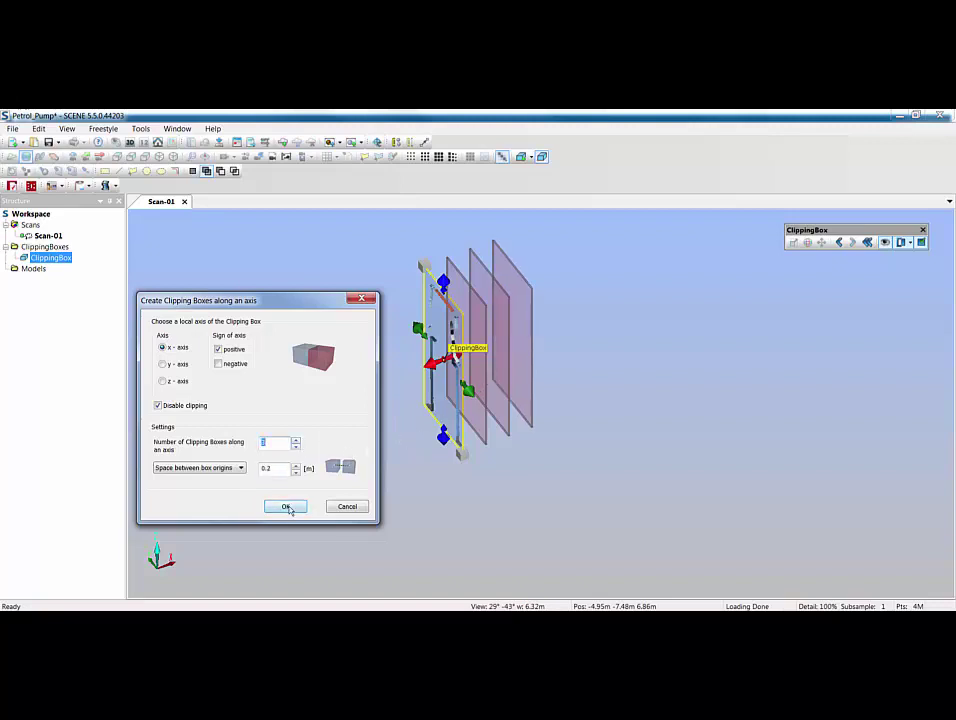
click(286, 507)
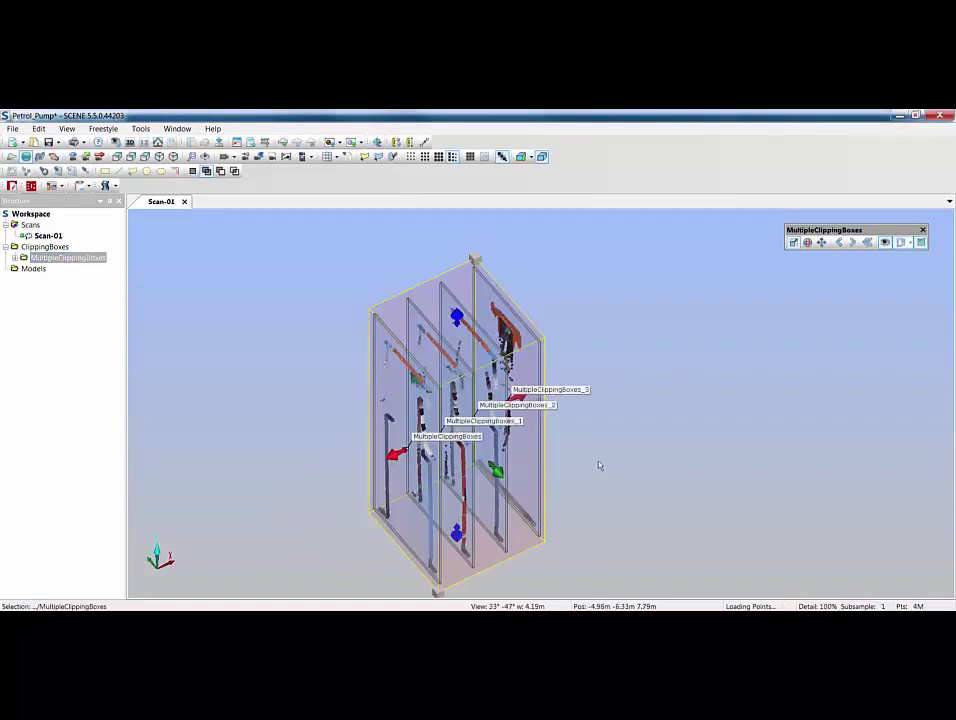
Step: Expand the MultipleClippingBoxes group and select its first box
drag(599, 465, 450, 410)
double_click(67, 257)
click(62, 269)
Step: Try Export 3D Selection for the clipping boxes, cancel it, and deselect the box
right_click(61, 274)
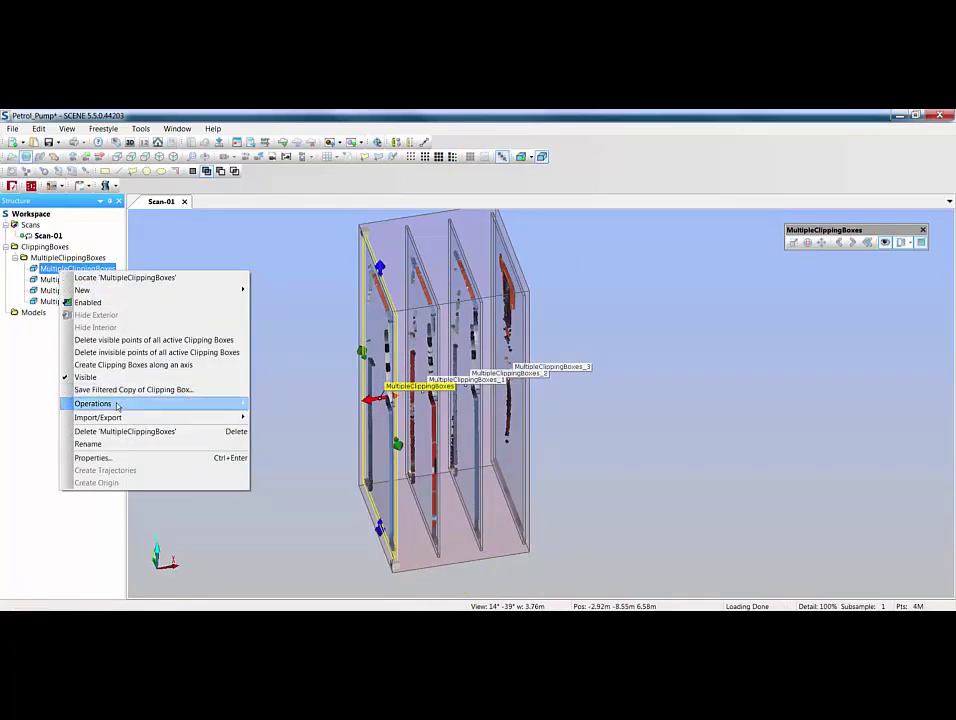
mouse_move(119, 419)
click(279, 419)
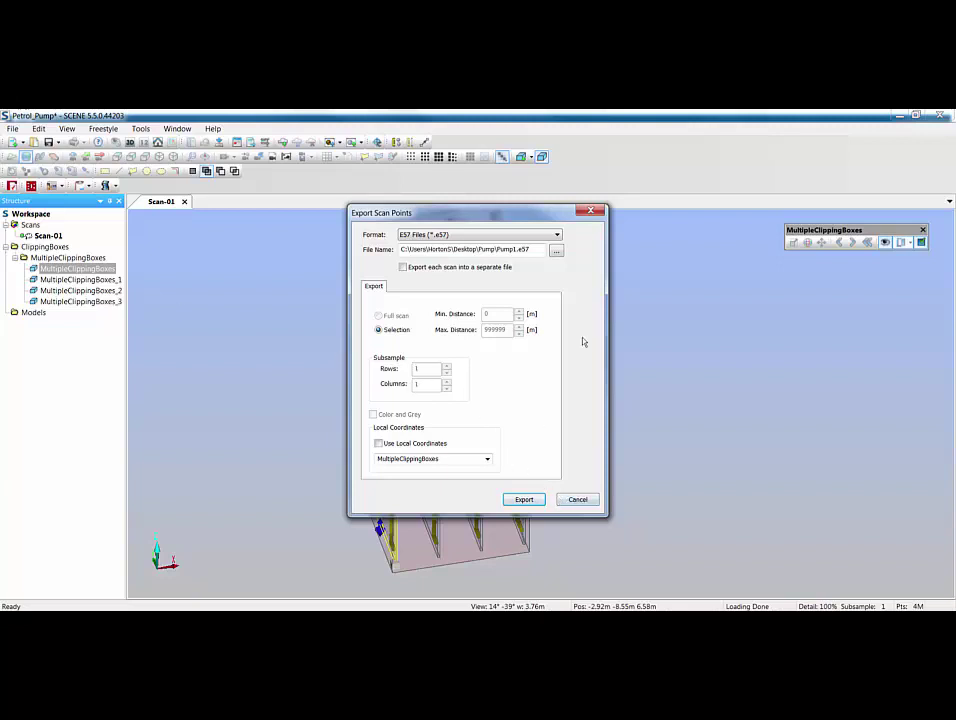
click(578, 499)
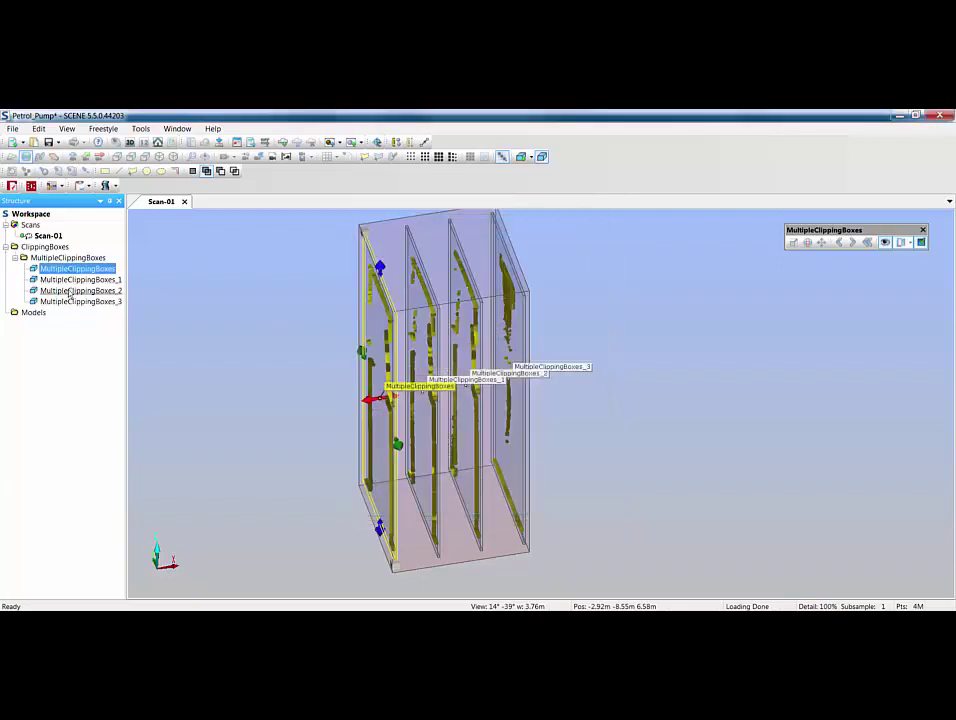
click(284, 362)
click(284, 362)
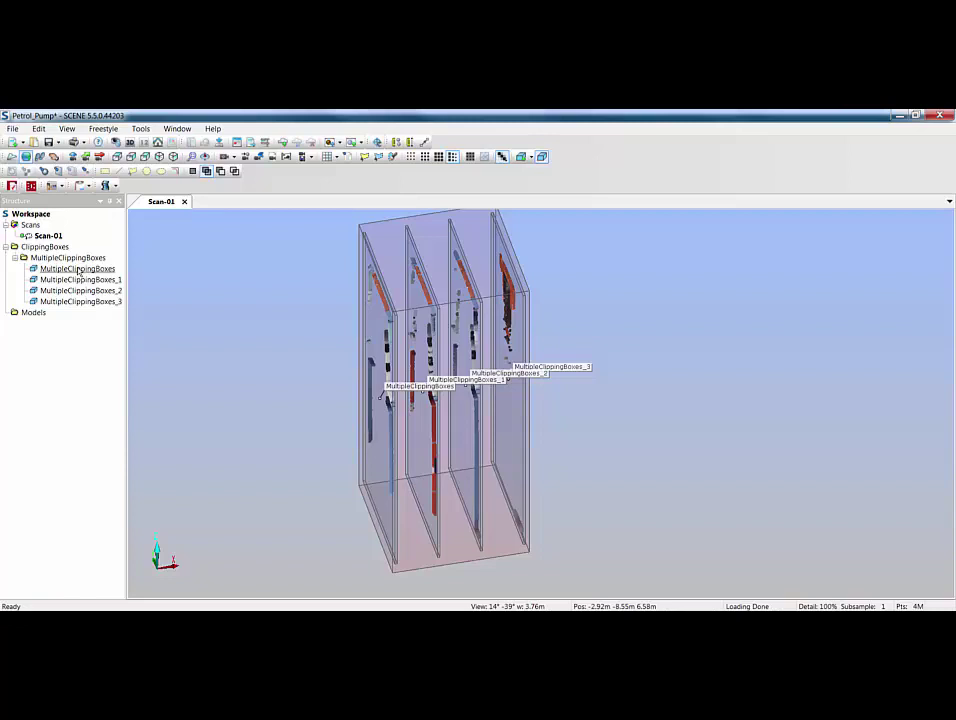
Step: Disable clipping on MultipleClippingBoxes_1 through _3
click(80, 279)
shift+click(80, 300)
right_click(80, 299)
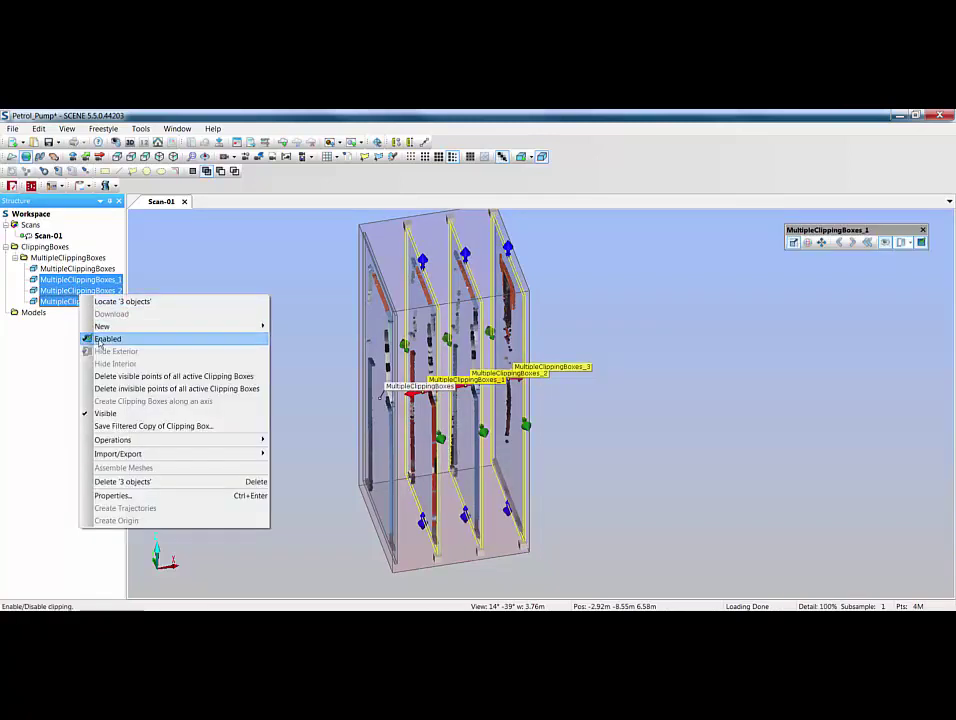
click(99, 340)
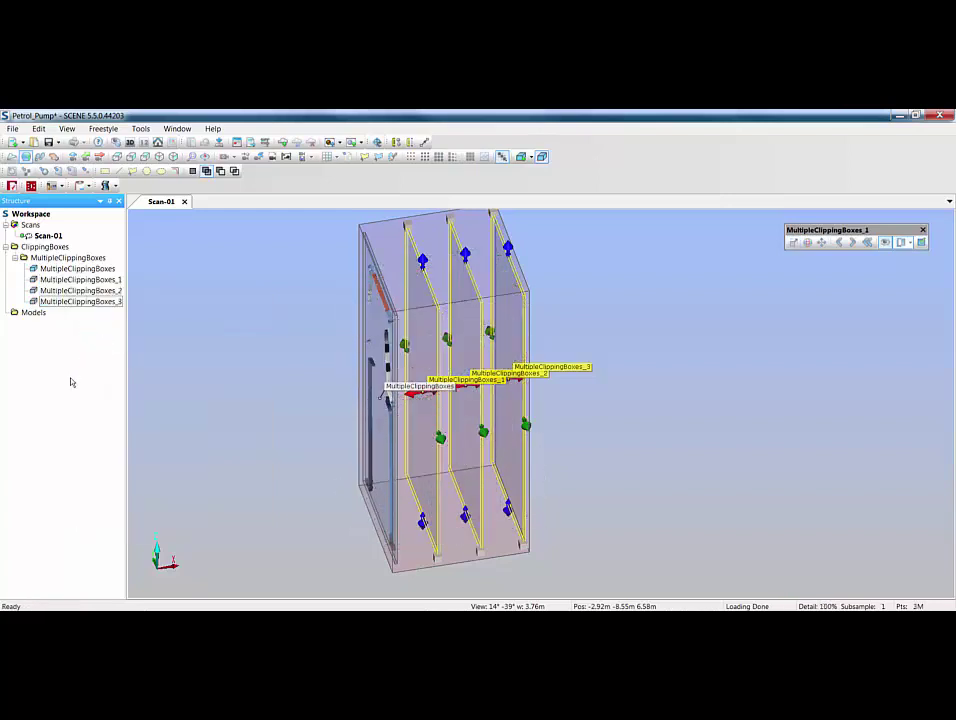
Step: Open the first clipping box's options and dismiss them unchanged
click(76, 268)
right_click(78, 270)
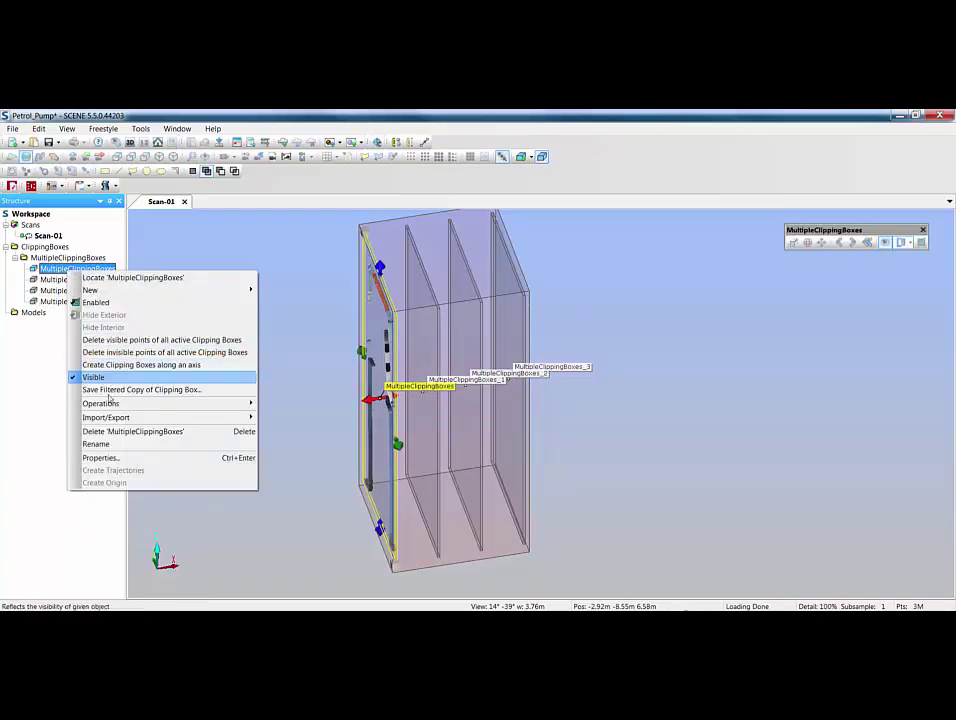
mouse_move(125, 404)
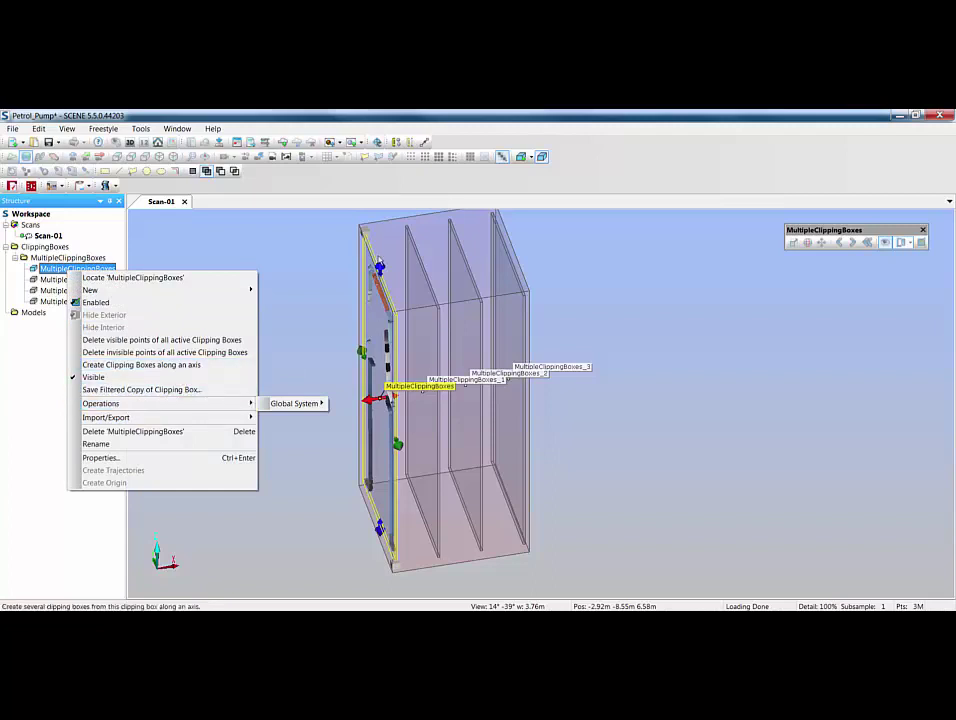
click(255, 512)
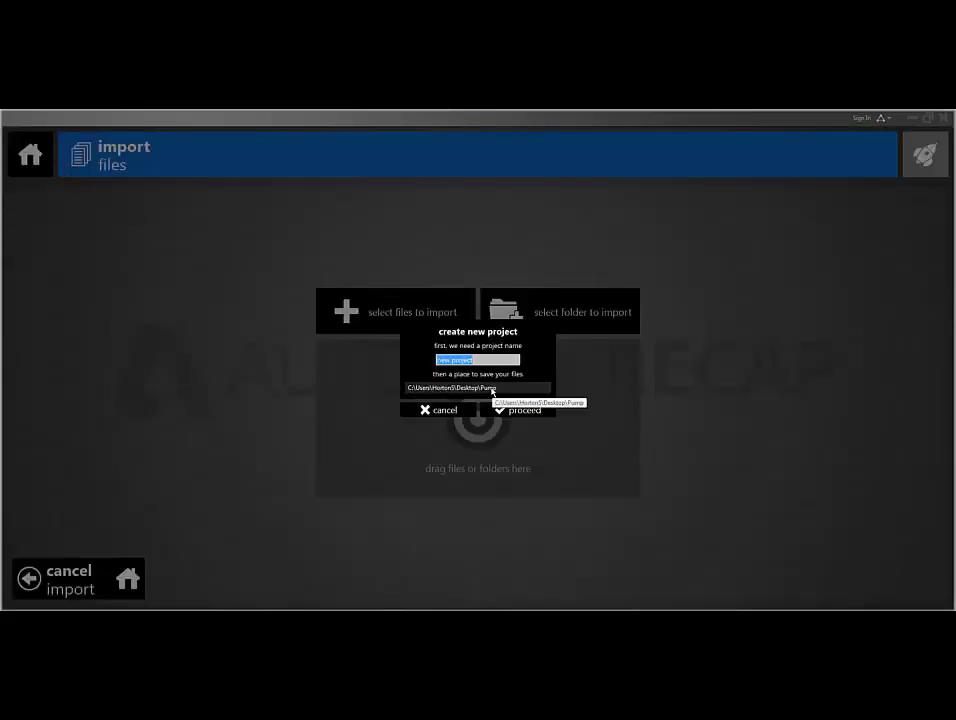
Step: Create the ReCap project 'pump', import Pump1.e57, index it and launch the project
text(pump)
click(531, 410)
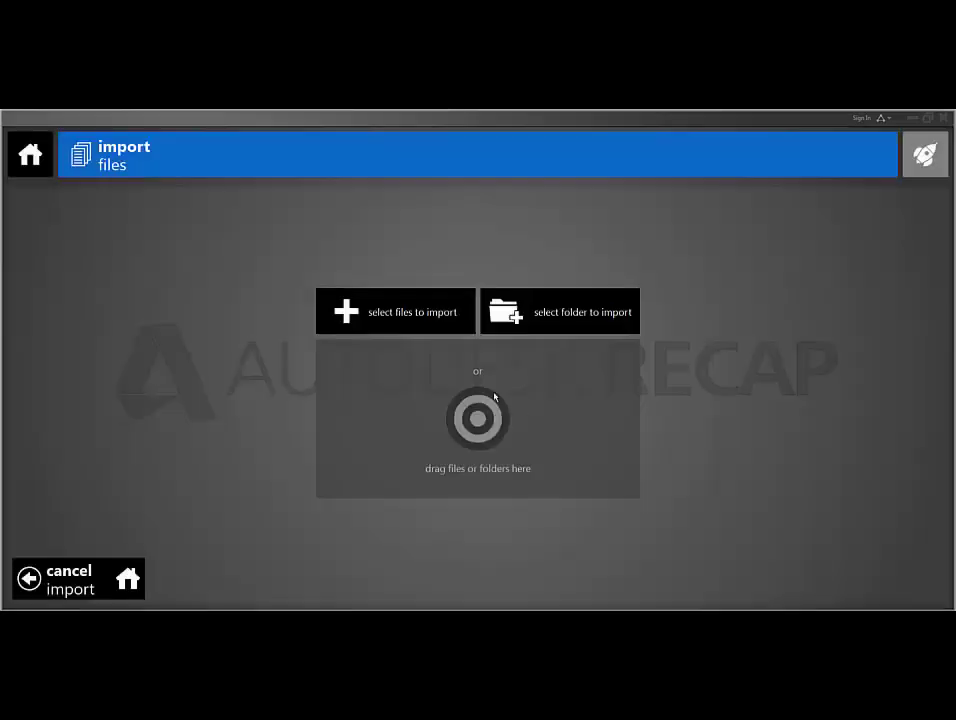
click(393, 320)
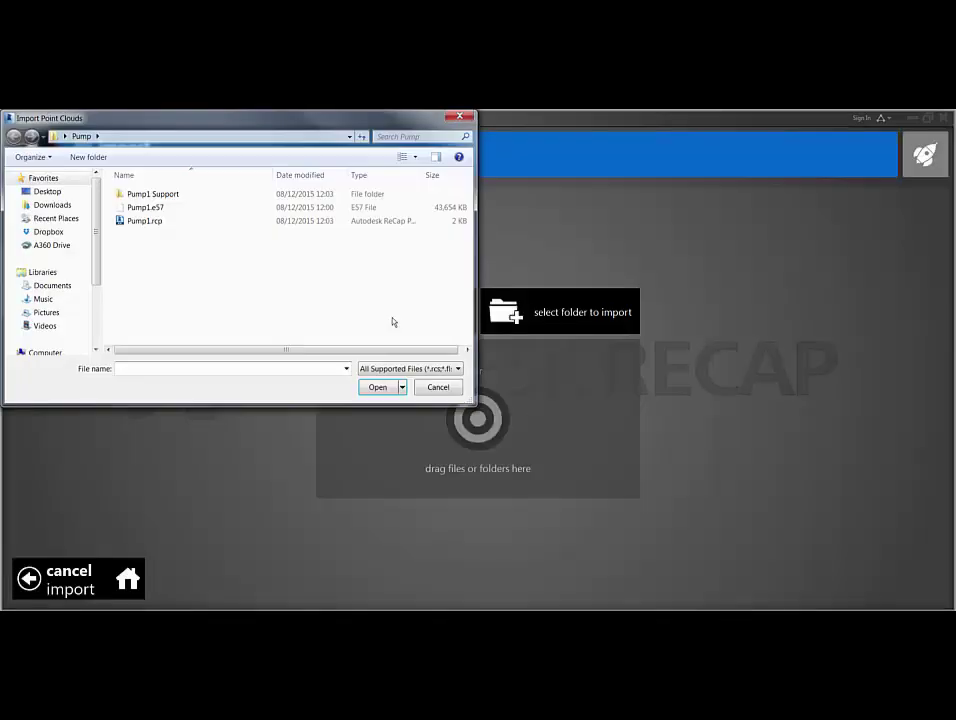
click(145, 209)
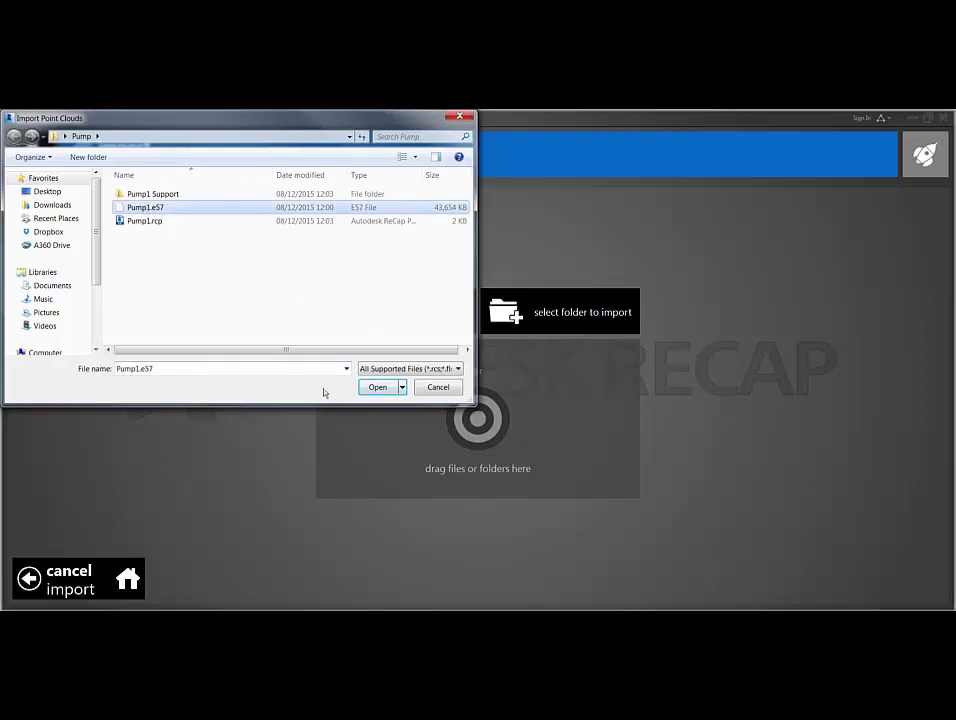
click(375, 387)
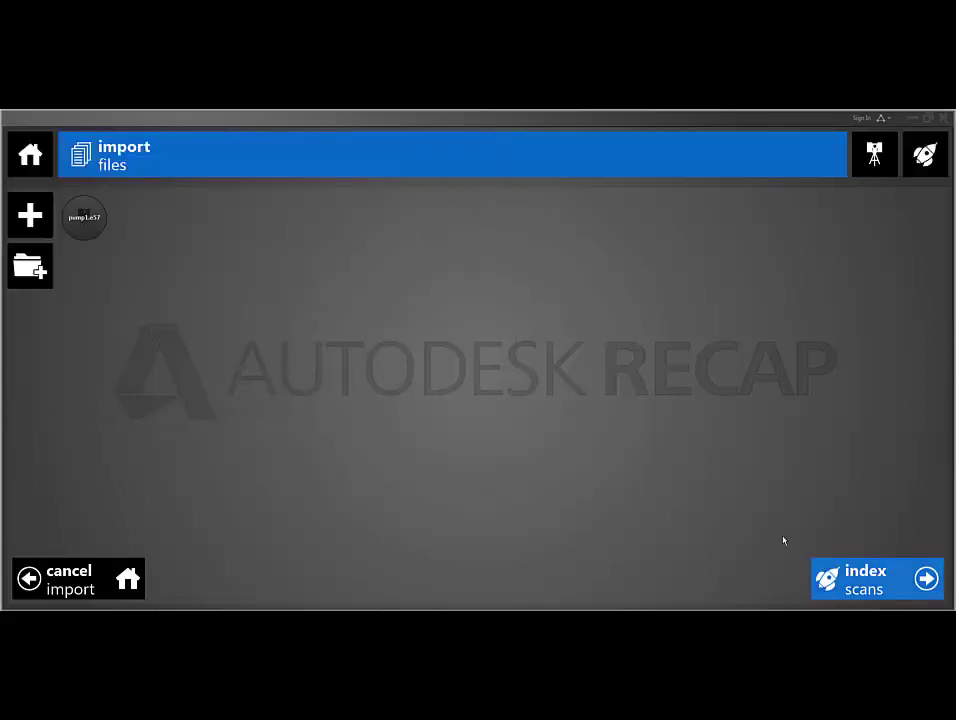
click(862, 572)
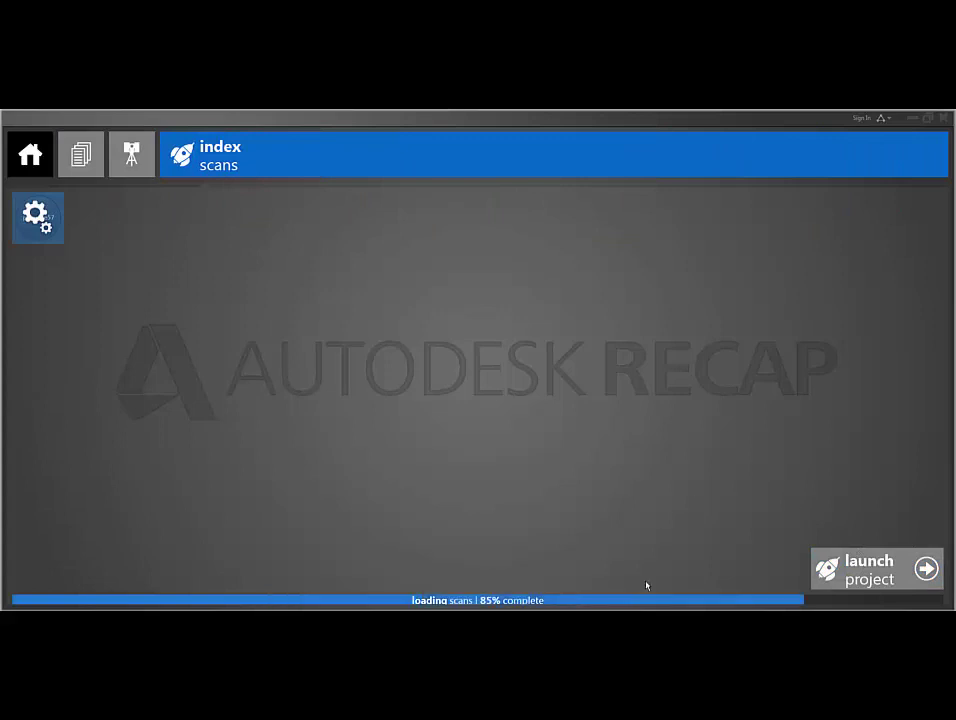
click(855, 563)
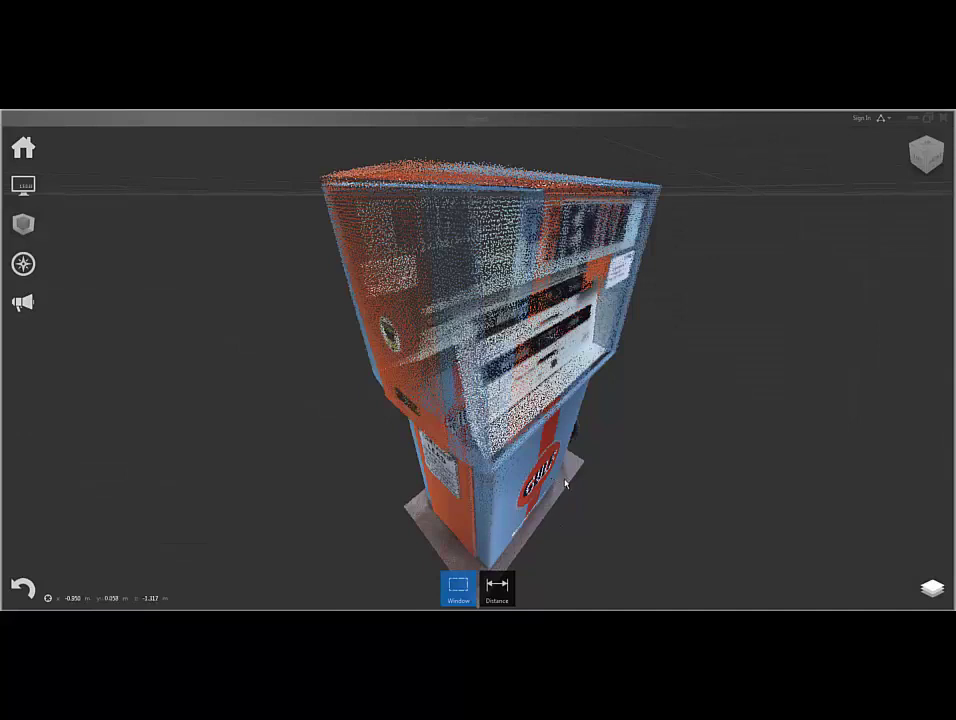
Step: Orbit the pump to a front three-quarter view and save the Pump1 project
mouse_move(560, 476)
mouse_down()
mouse_move(453, 443)
mouse_move(380, 461)
mouse_move(427, 483)
mouse_move(654, 434)
mouse_move(706, 450)
mouse_move(623, 459)
mouse_move(73, 156)
mouse_up()
mouse_move(26, 148)
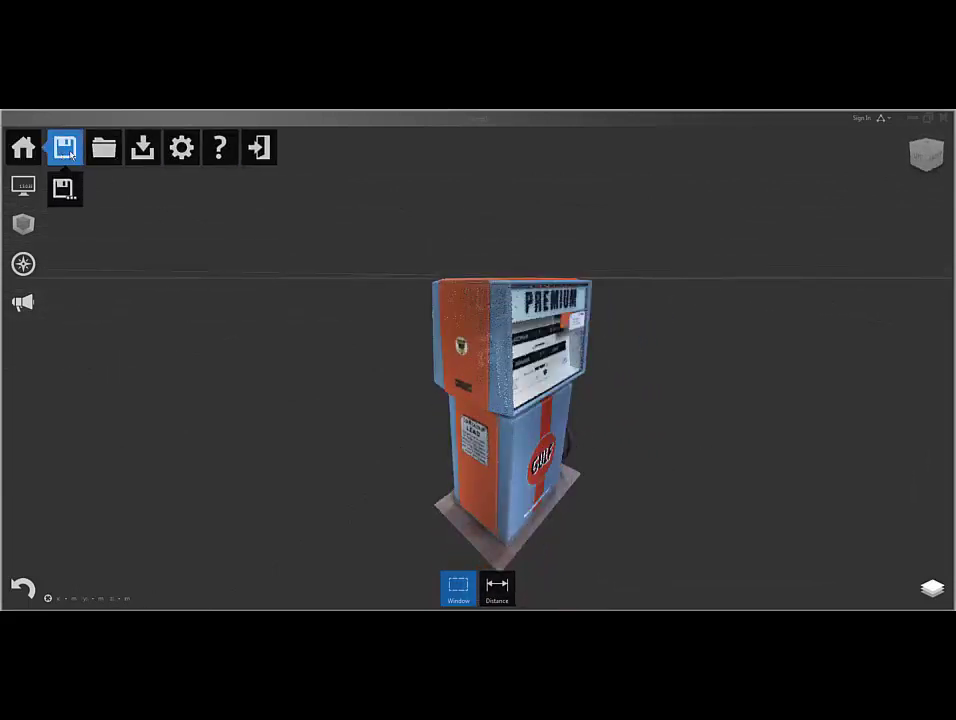
click(71, 154)
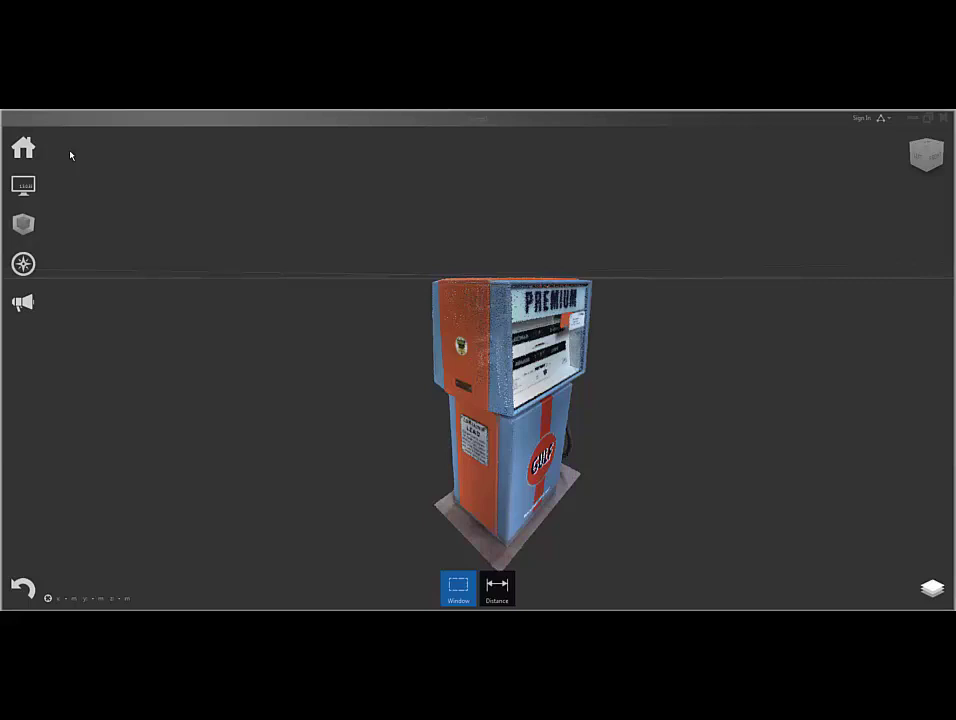
mouse_move(23, 148)
mouse_move(142, 148)
click(142, 192)
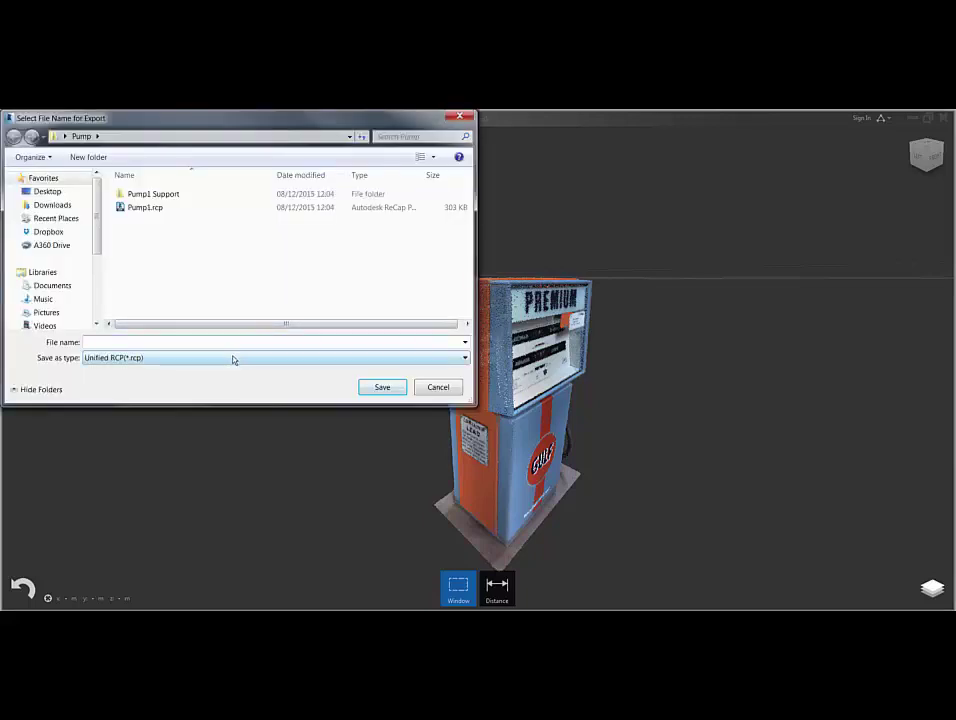
click(134, 341)
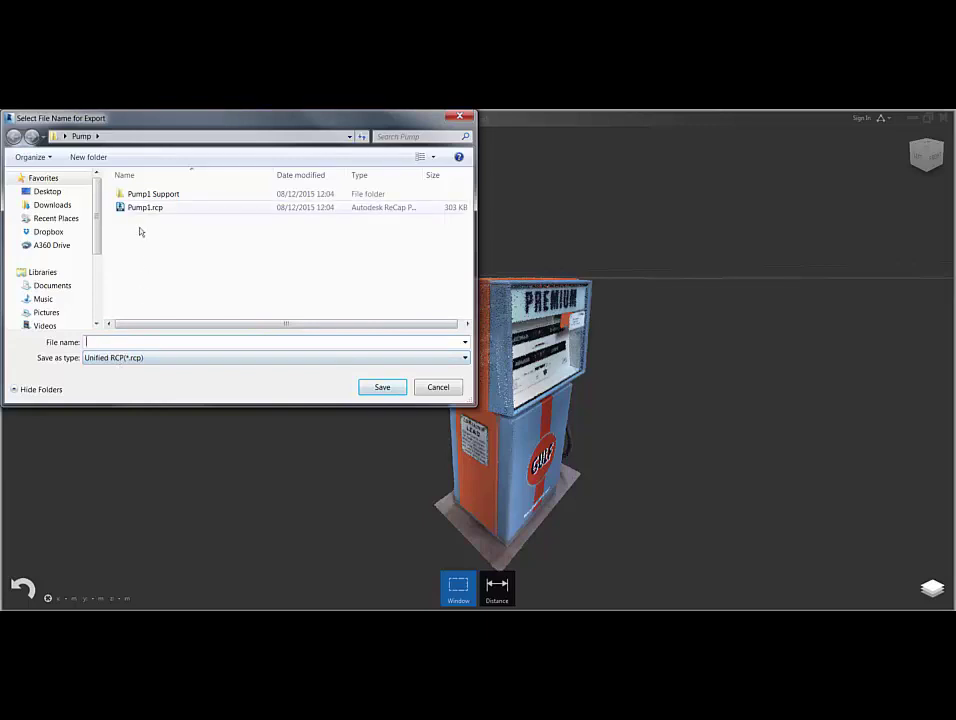
click(158, 357)
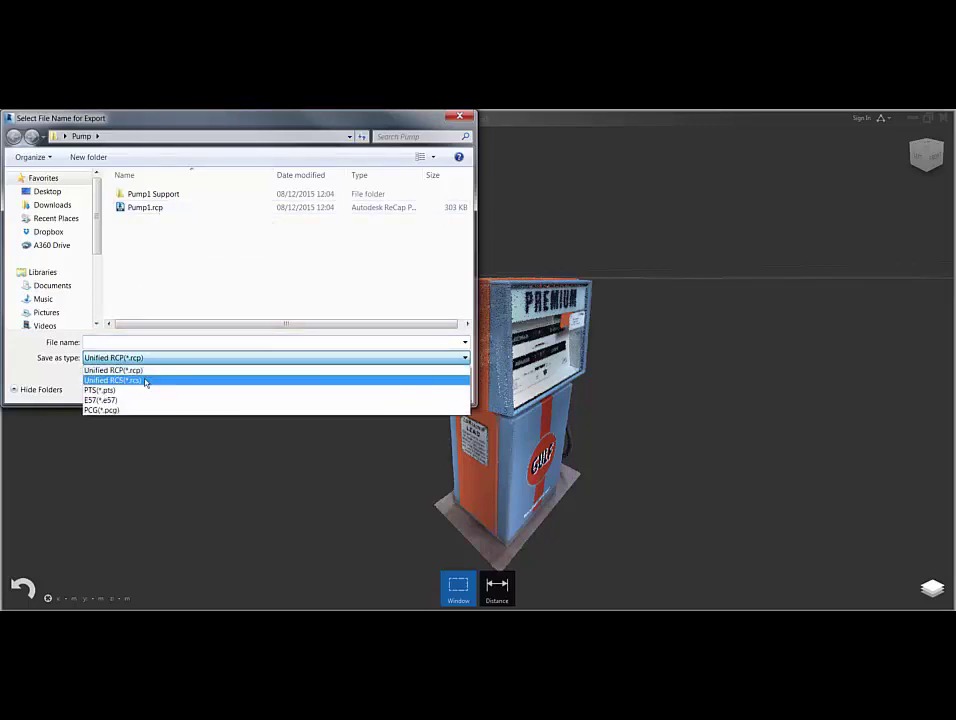
click(70, 376)
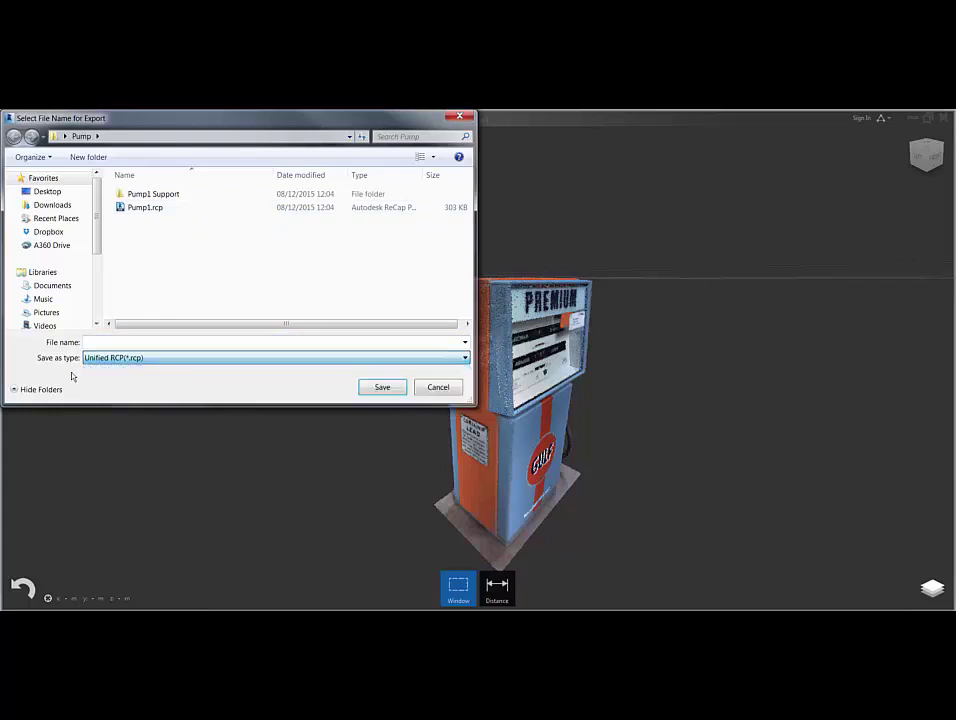
double_click(171, 195)
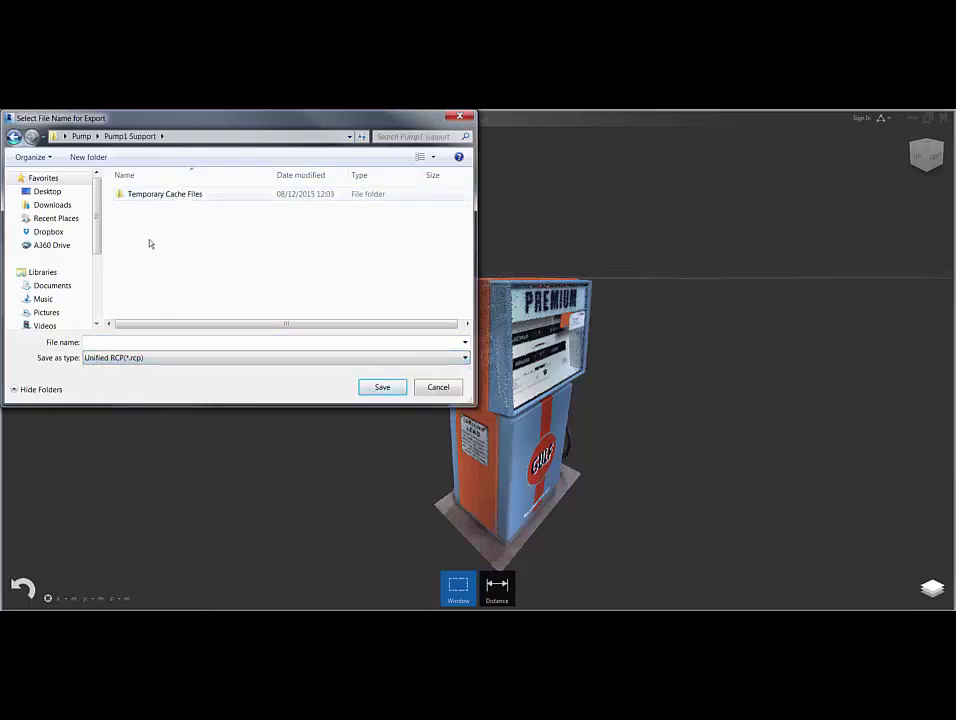
click(151, 358)
click(110, 378)
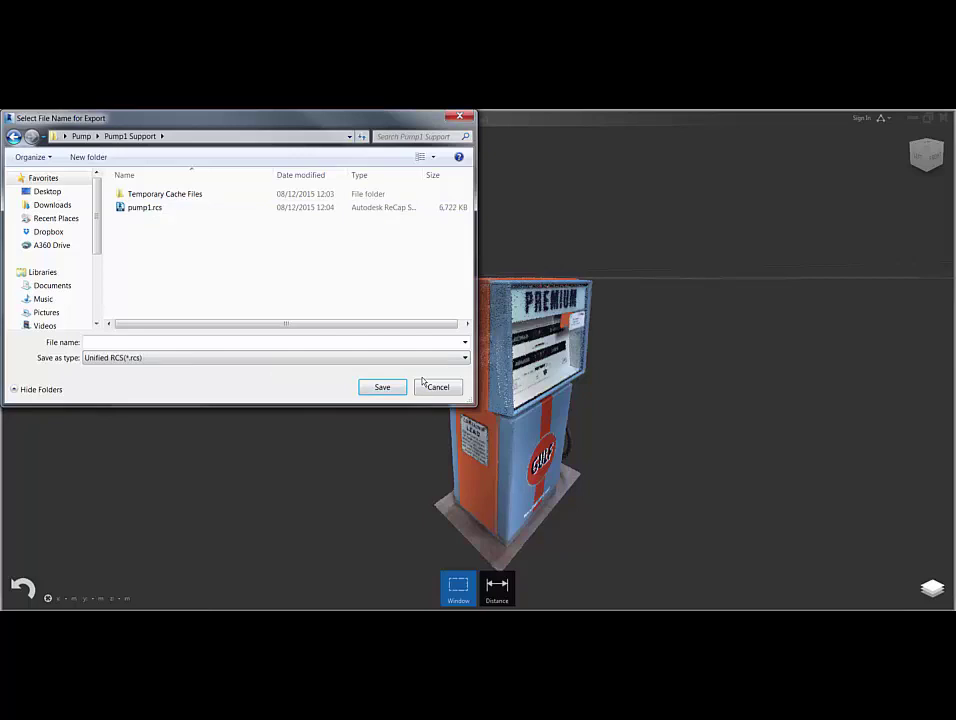
click(437, 386)
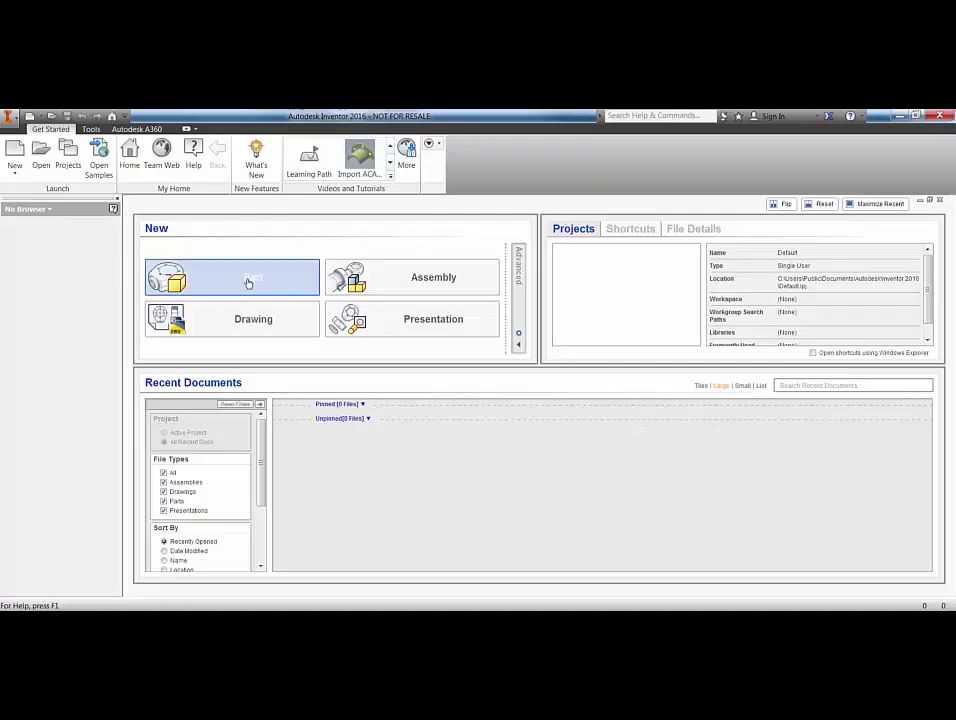
Step: Start a new part, Part1, and bring up the Manage ribbon's point cloud tools
click(247, 281)
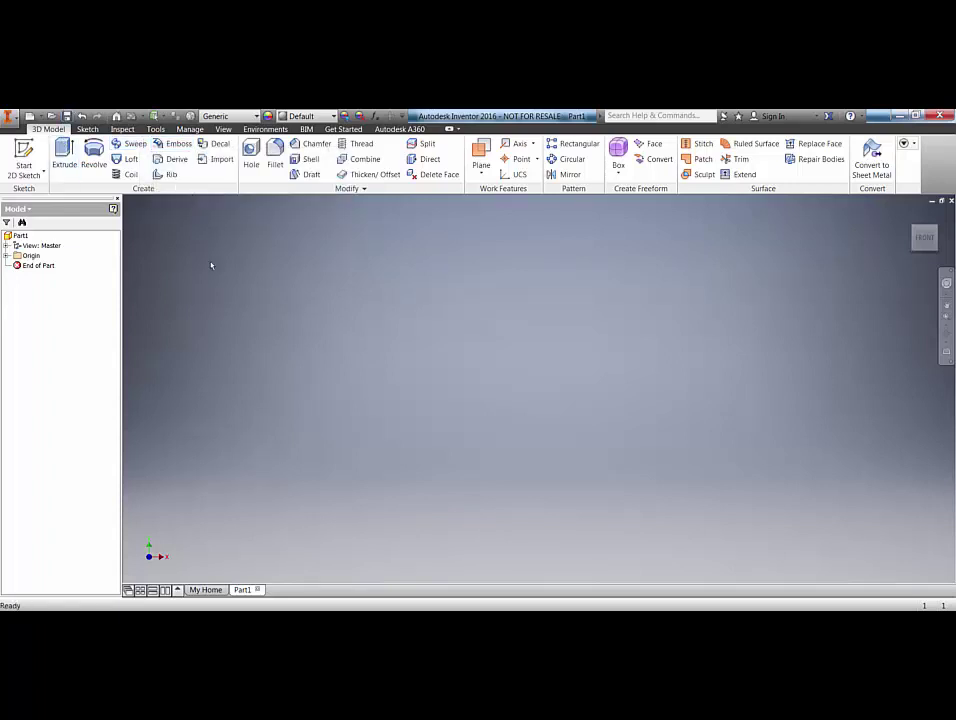
click(191, 130)
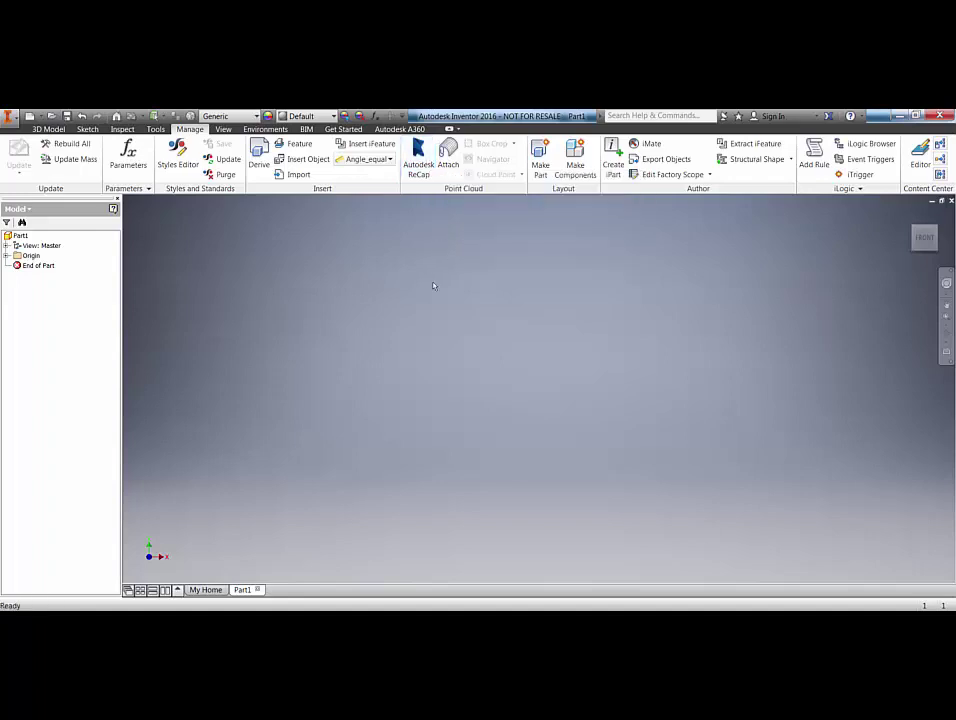
Step: Attach pump1.rcs from Desktop\Pump\Pump1 Support and place it in the viewport
click(448, 155)
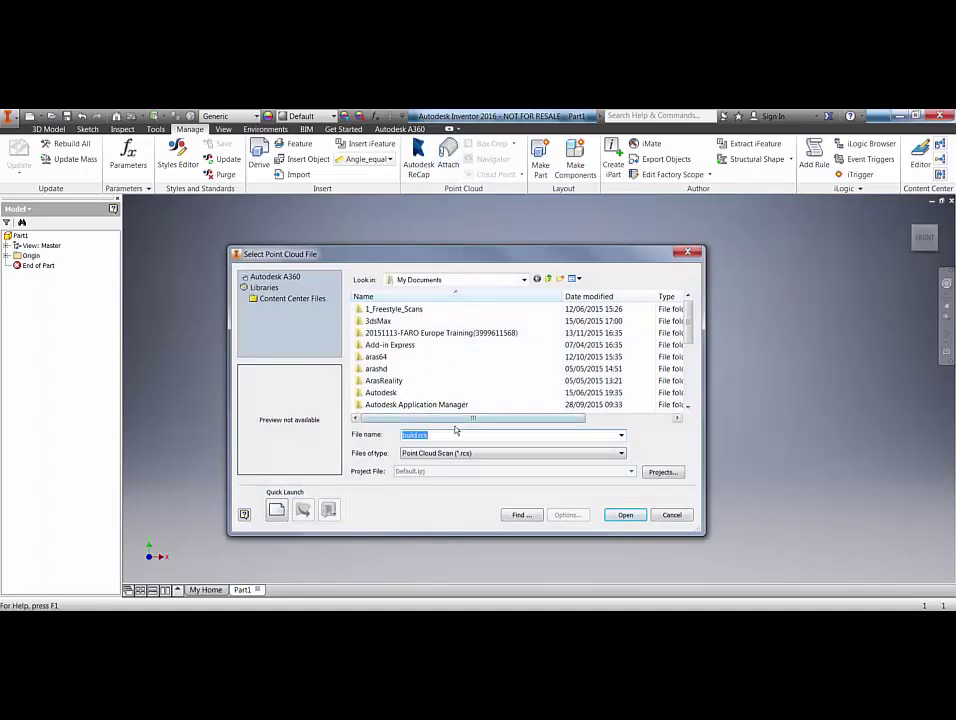
click(523, 280)
click(410, 299)
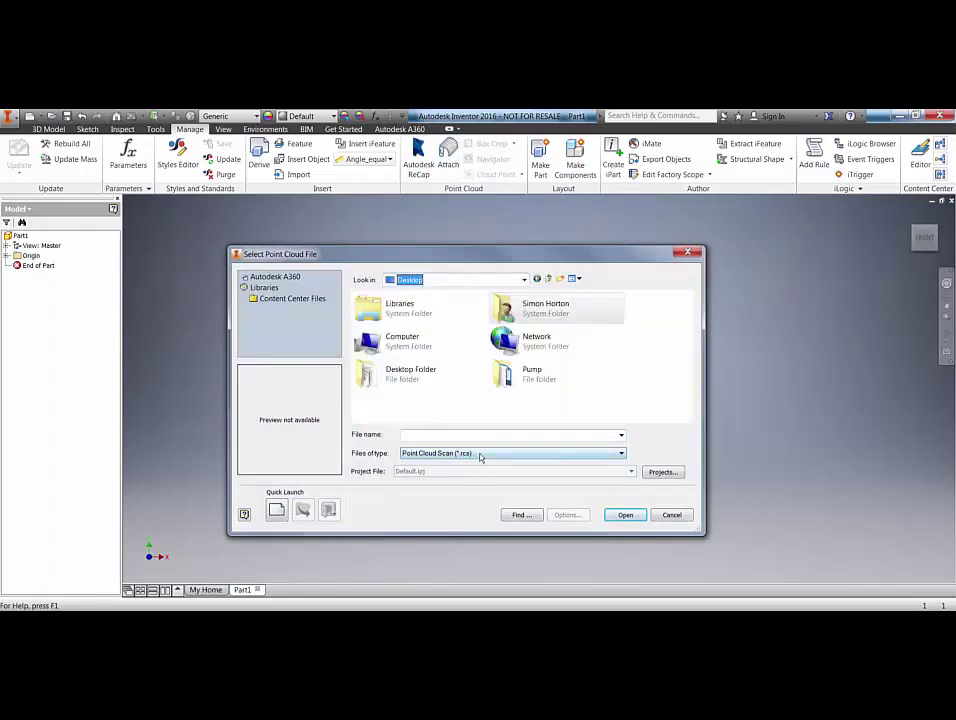
double_click(525, 373)
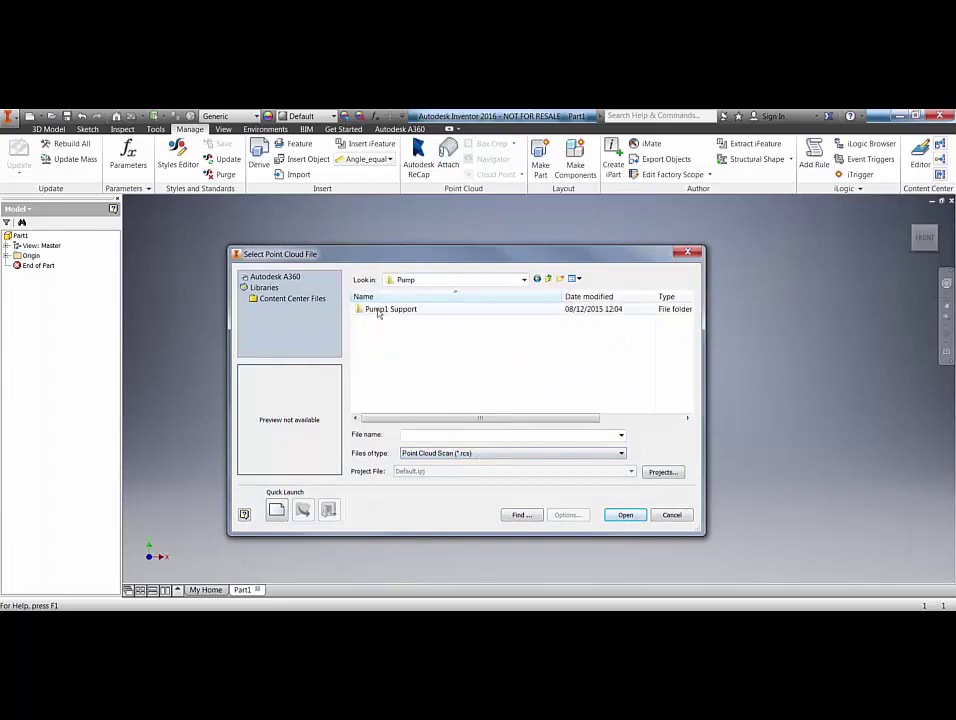
double_click(378, 311)
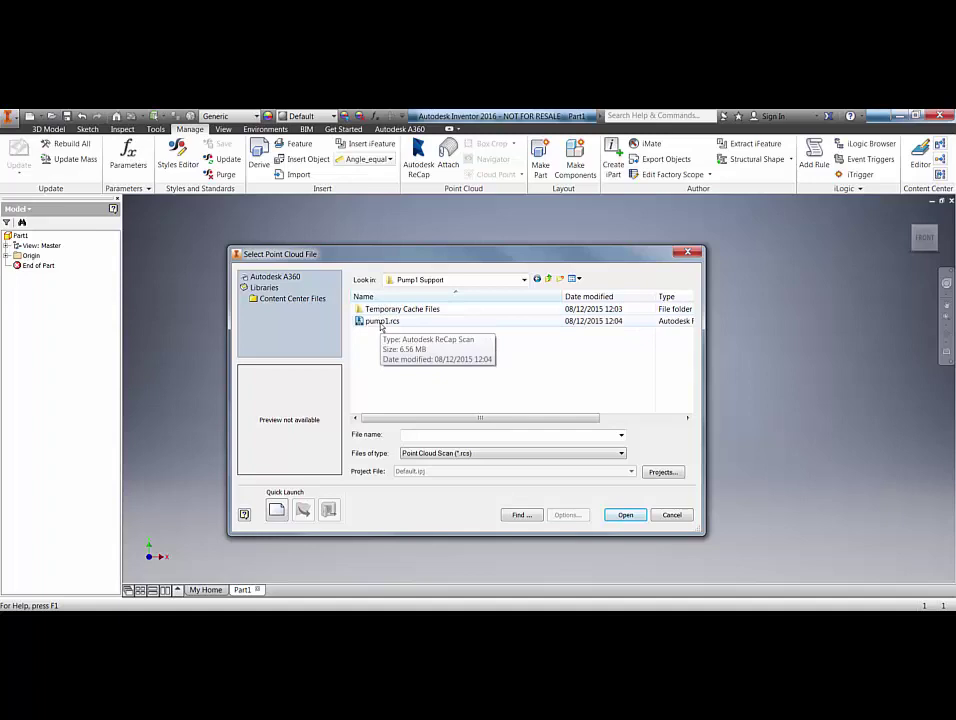
click(381, 321)
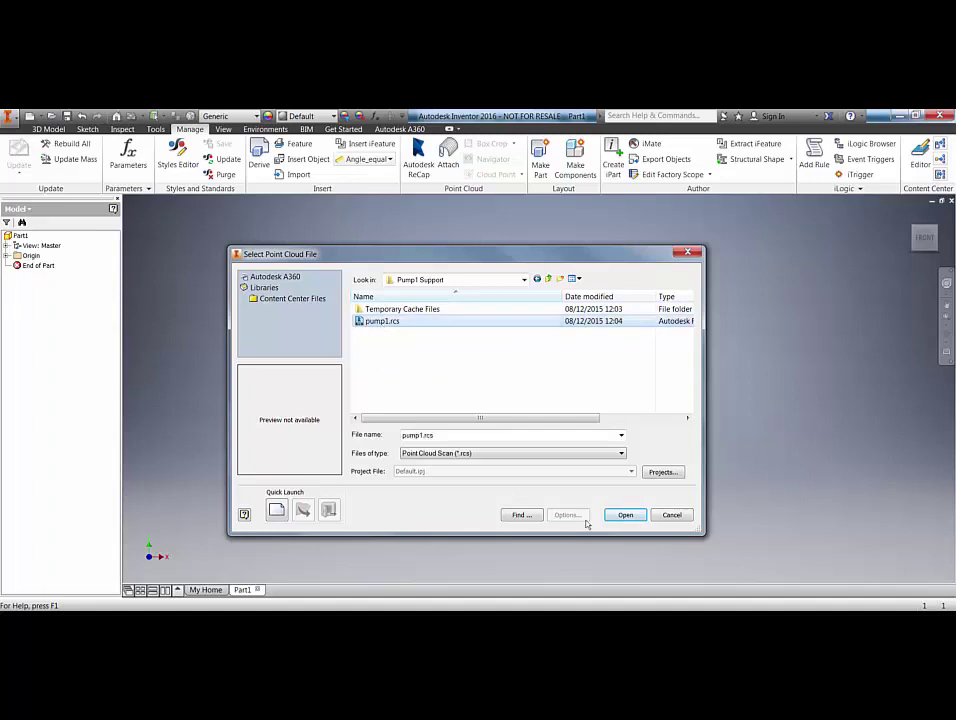
click(622, 515)
click(502, 398)
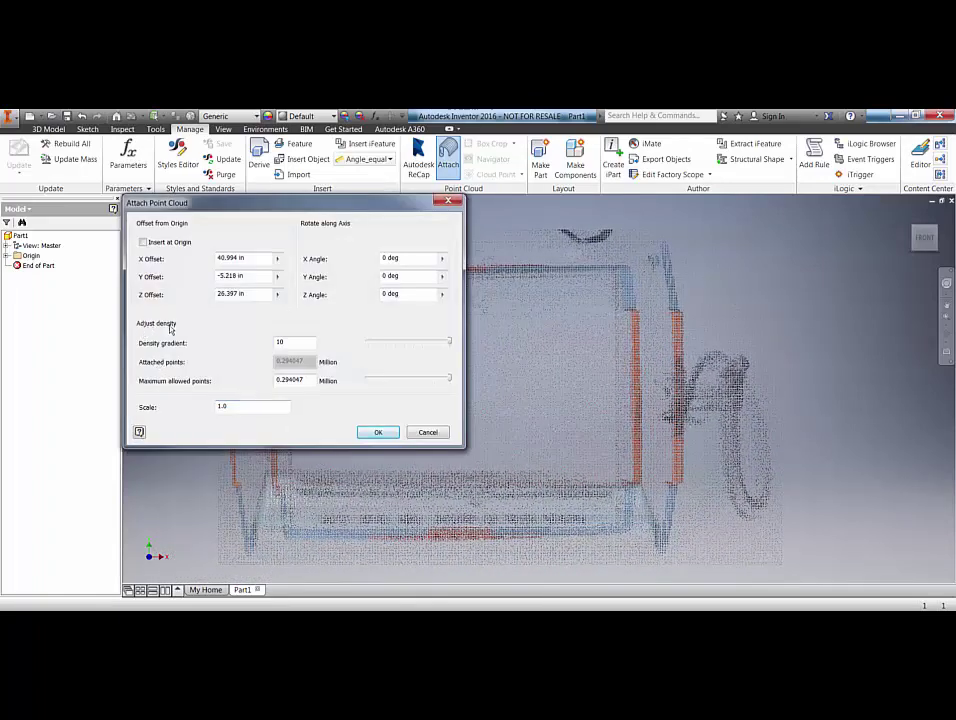
Step: Lower the density gradient to 4, attach the point cloud, and return to the Home view
mouse_move(442, 341)
mouse_down()
mouse_move(365, 337)
mouse_move(442, 352)
mouse_move(452, 341)
mouse_up()
click(378, 432)
key(F6)
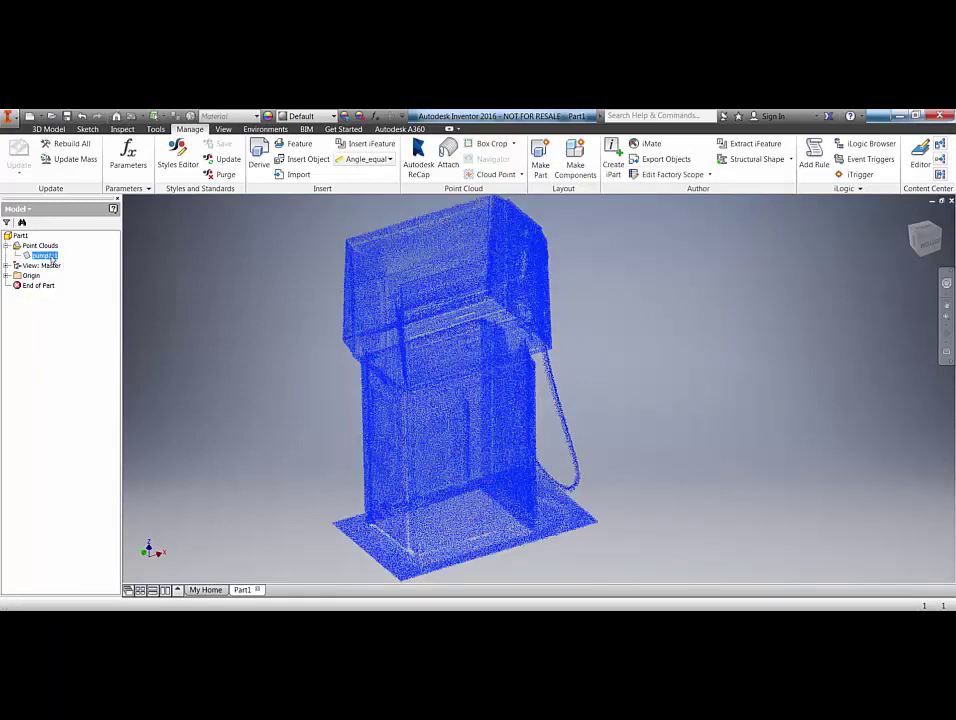
right_click(41, 256)
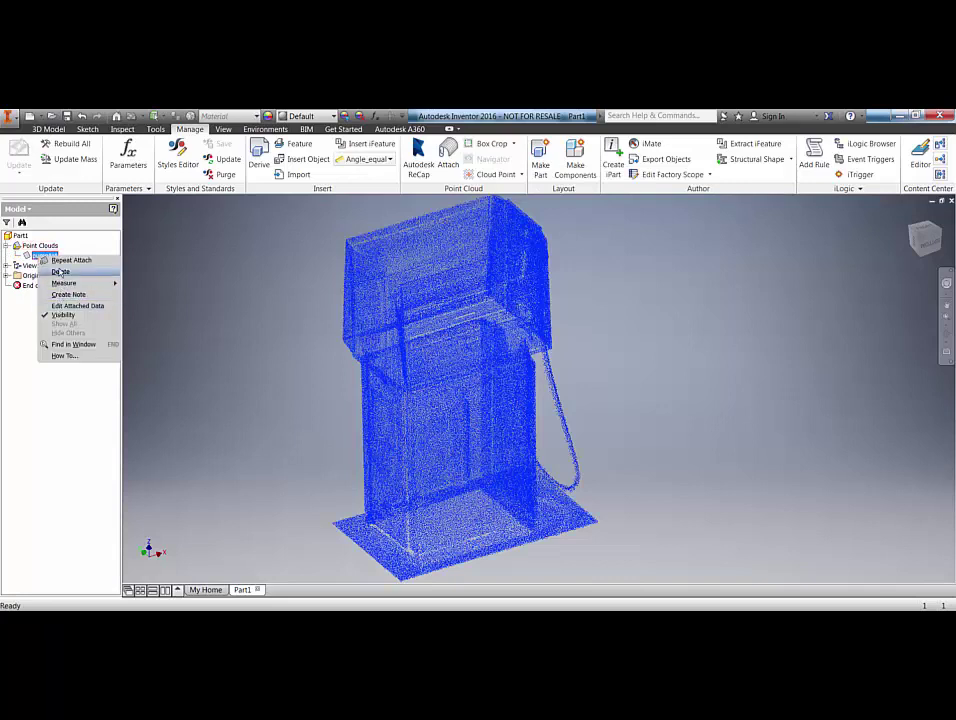
click(60, 271)
click(447, 155)
click(457, 457)
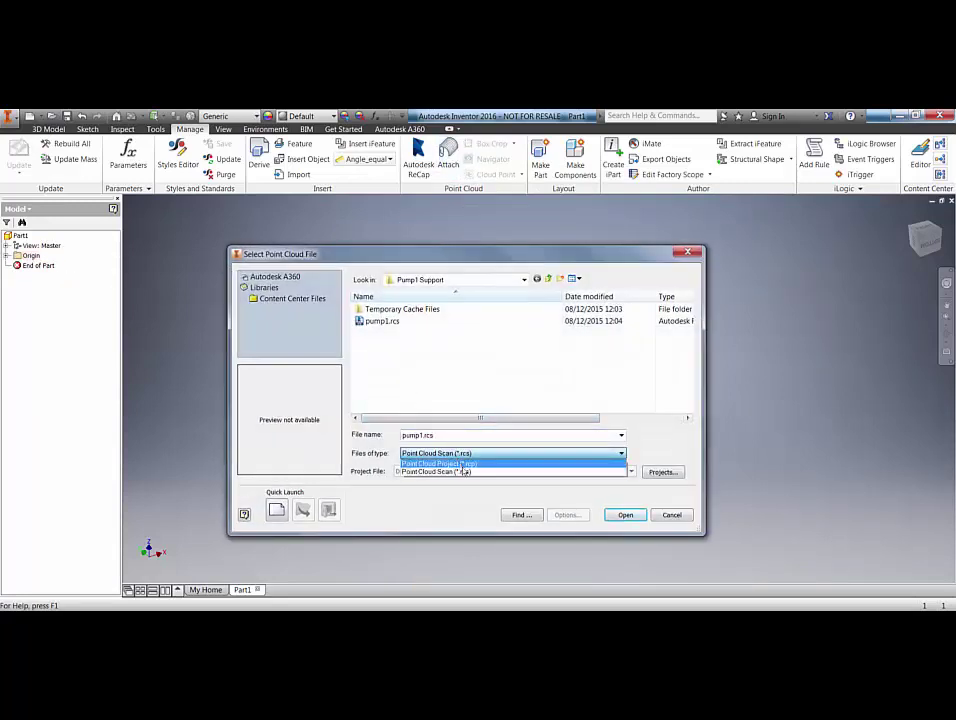
click(440, 469)
click(548, 281)
click(392, 319)
click(624, 513)
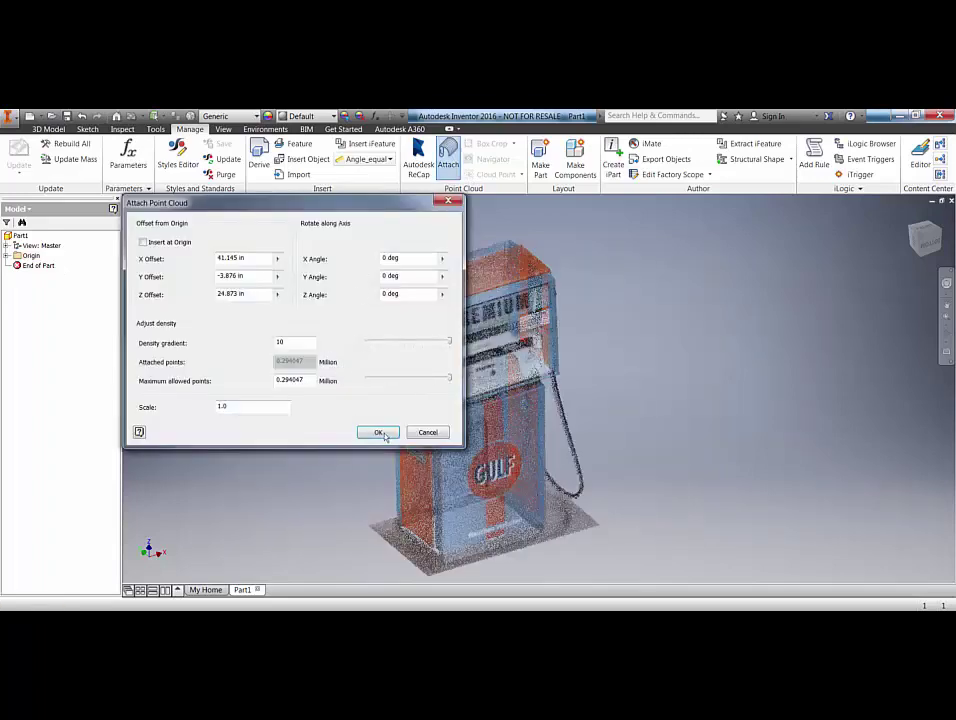
click(378, 432)
click(493, 160)
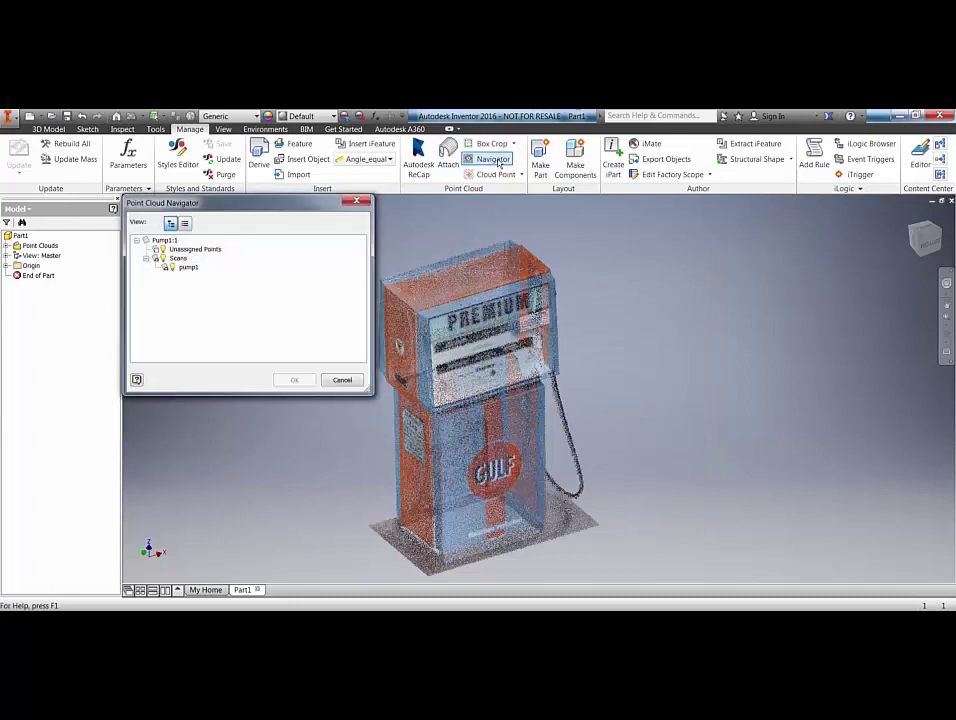
click(172, 268)
click(172, 268)
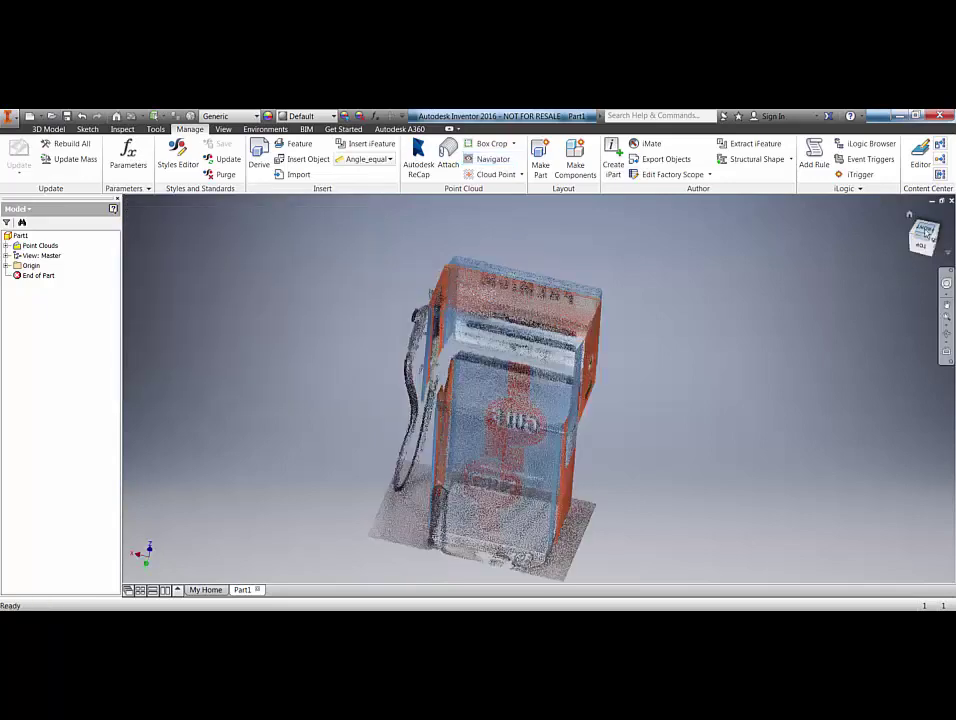
Step: From the Top view, box-crop the Pump1 point cloud to a thin vertical slice through its middle
click(924, 230)
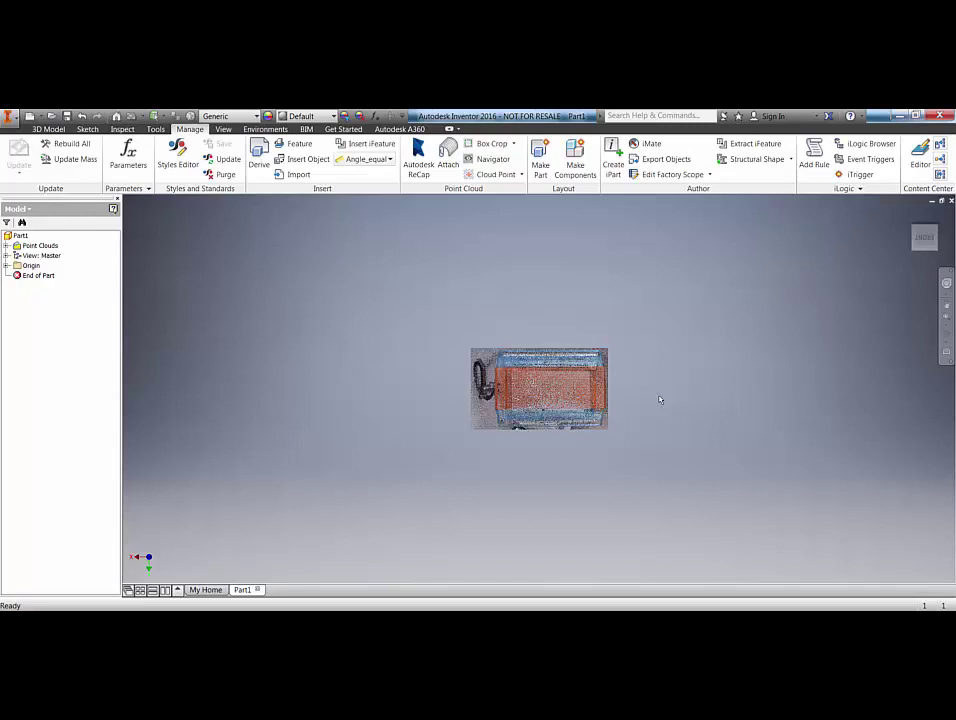
click(492, 144)
click(521, 337)
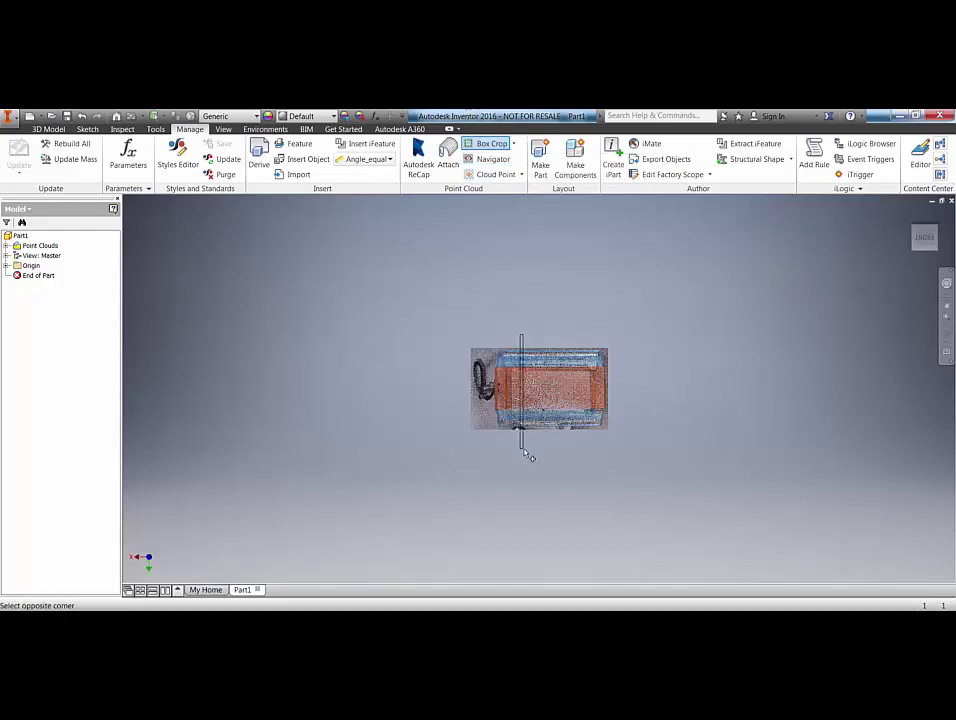
click(572, 481)
shift+middle_drag(590, 446, 556, 402)
click(557, 404)
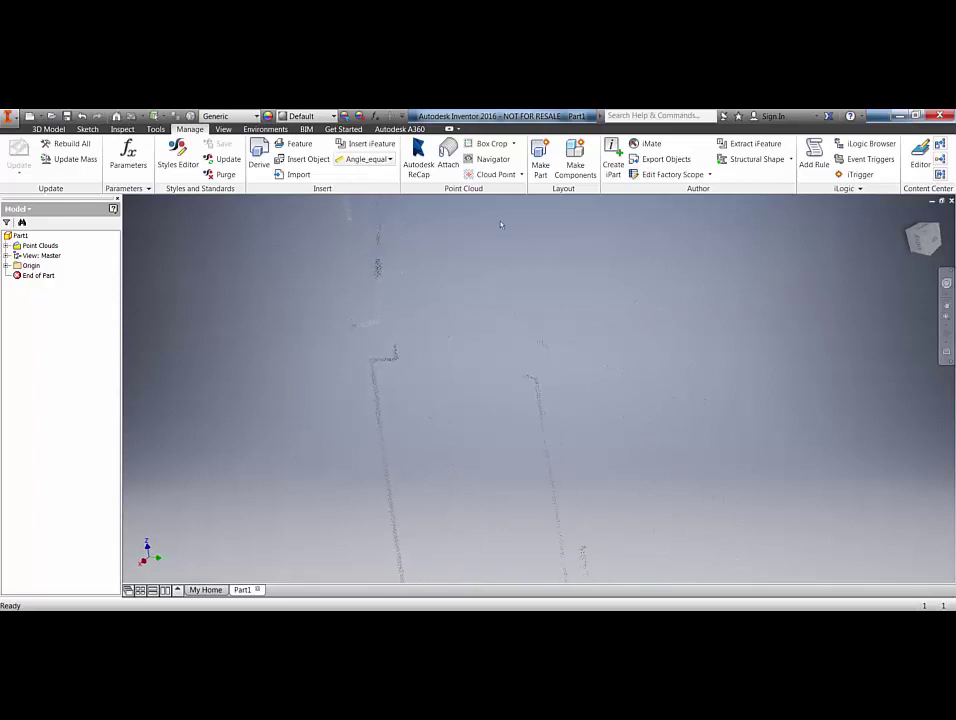
Step: Start a Cloud Point work point, check the 3D Model tools, and orbit the cropped slice
click(516, 176)
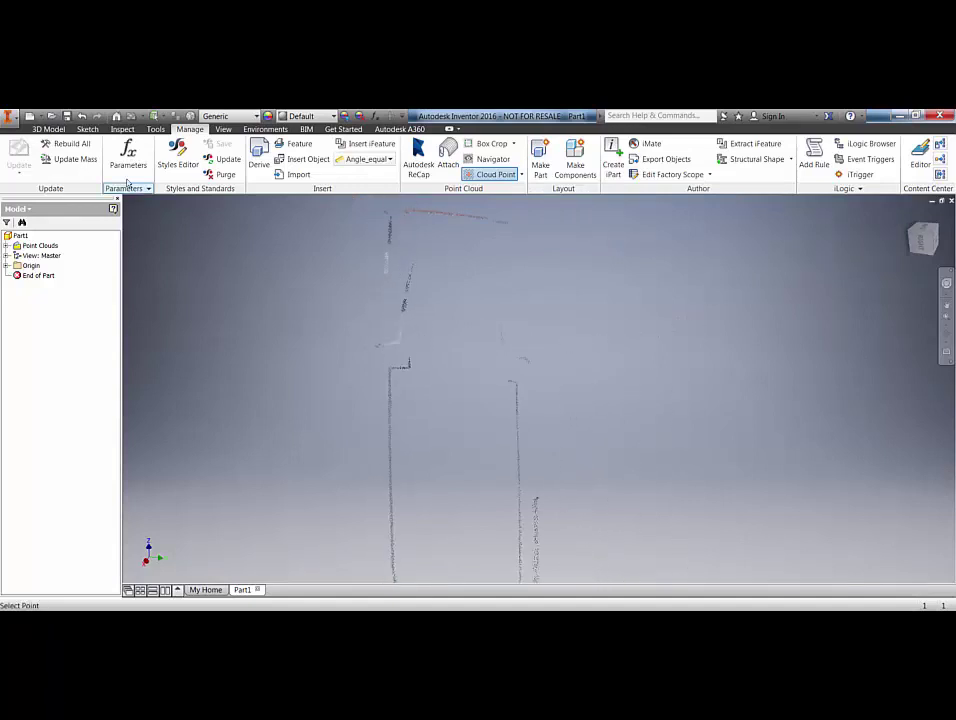
click(48, 129)
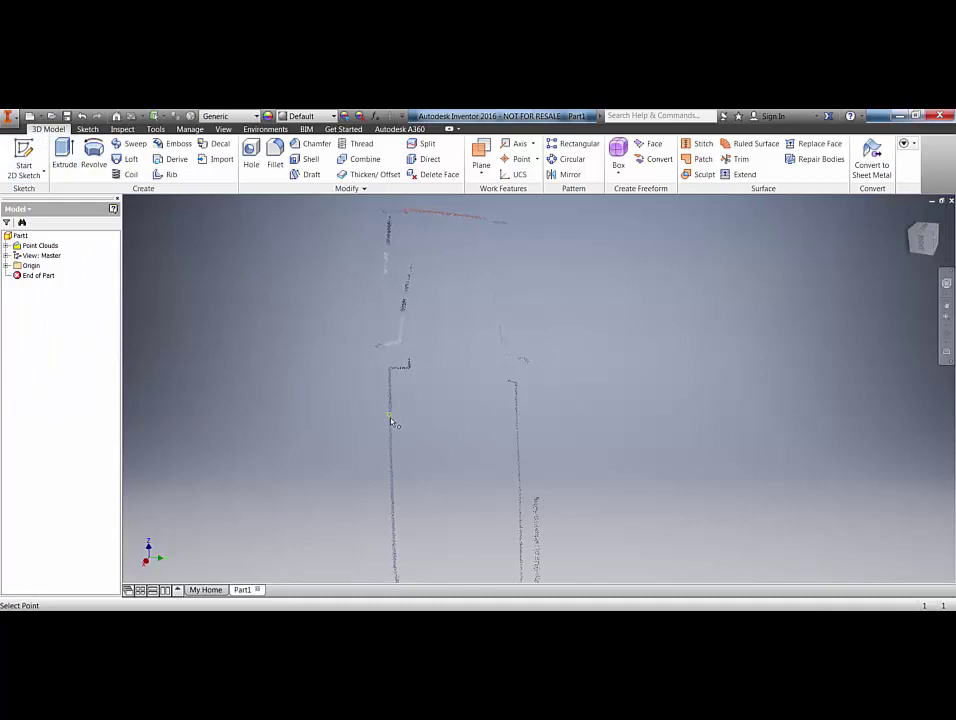
scroll(393, 418, up, 5)
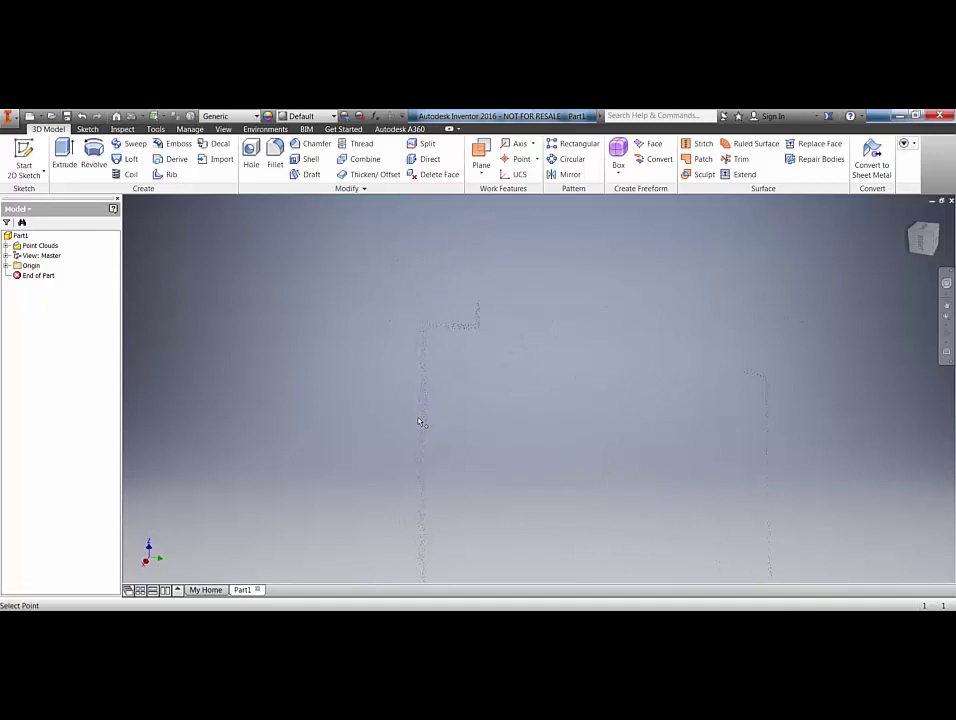
scroll(430, 418, down, 3)
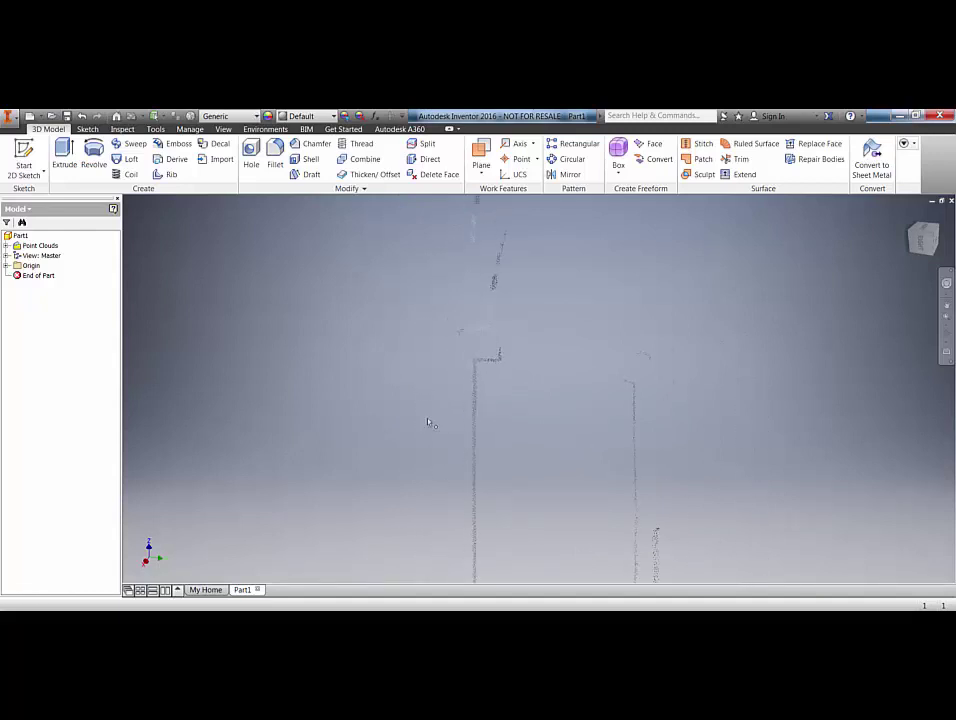
click(190, 129)
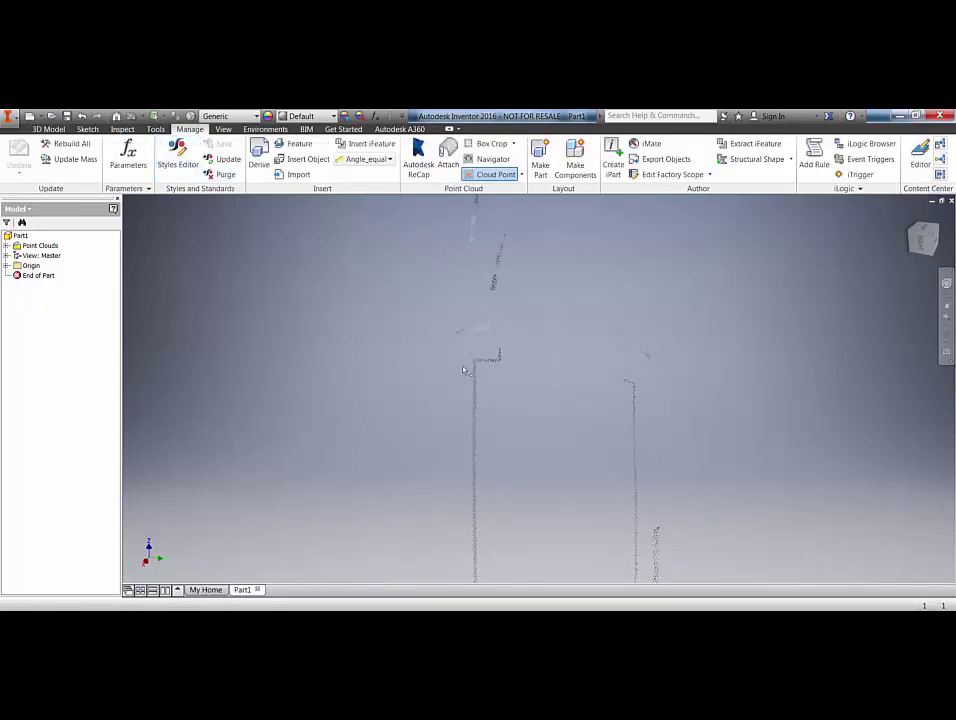
shift+middle_drag(546, 369, 430, 200)
Step: Uncrop the Pump1 cloud and fit a Cloud Plane, Work Plane1, to the pump's base plate
click(514, 144)
click(497, 188)
click(520, 175)
click(507, 222)
shift+middle_drag(470, 330, 446, 308)
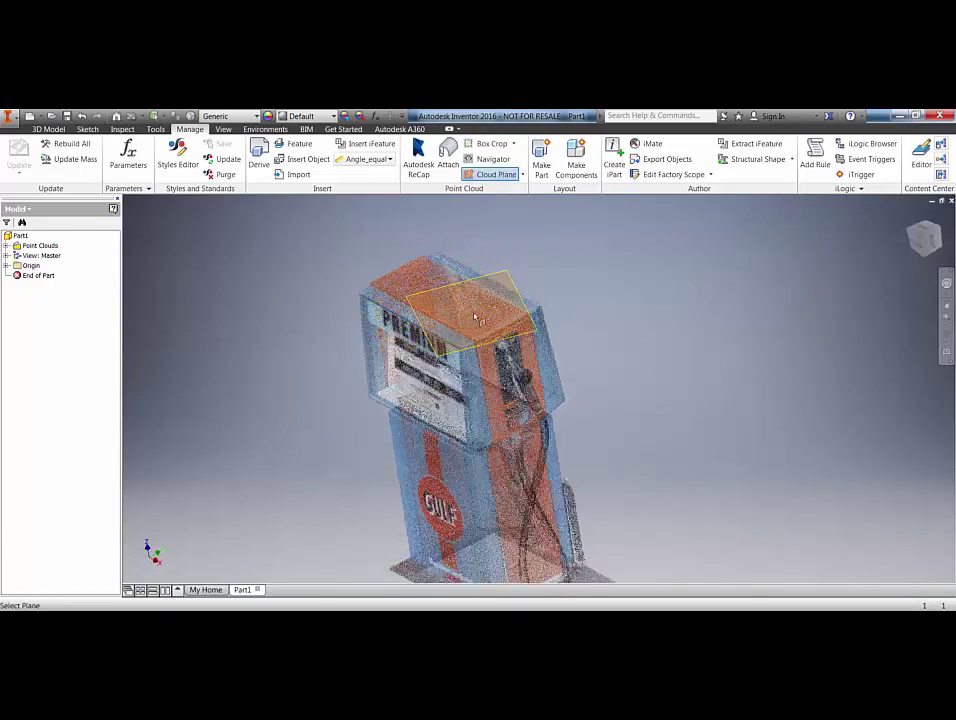
click(436, 294)
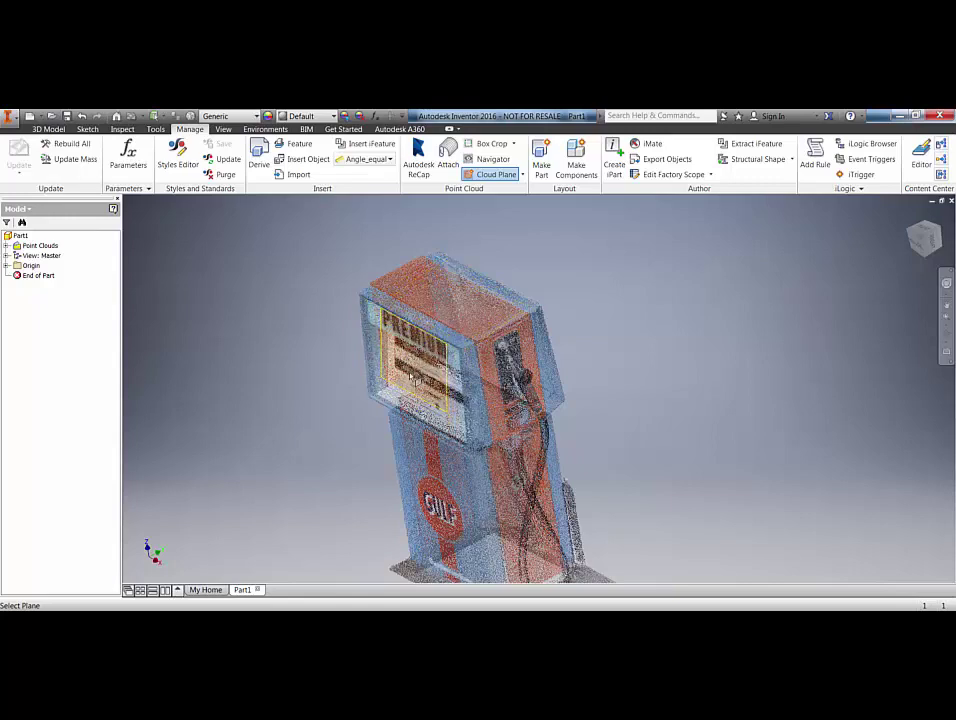
mouse_move(432, 450)
shift+middle_down()
mouse_move(437, 492)
mouse_move(430, 428)
shift+middle_up()
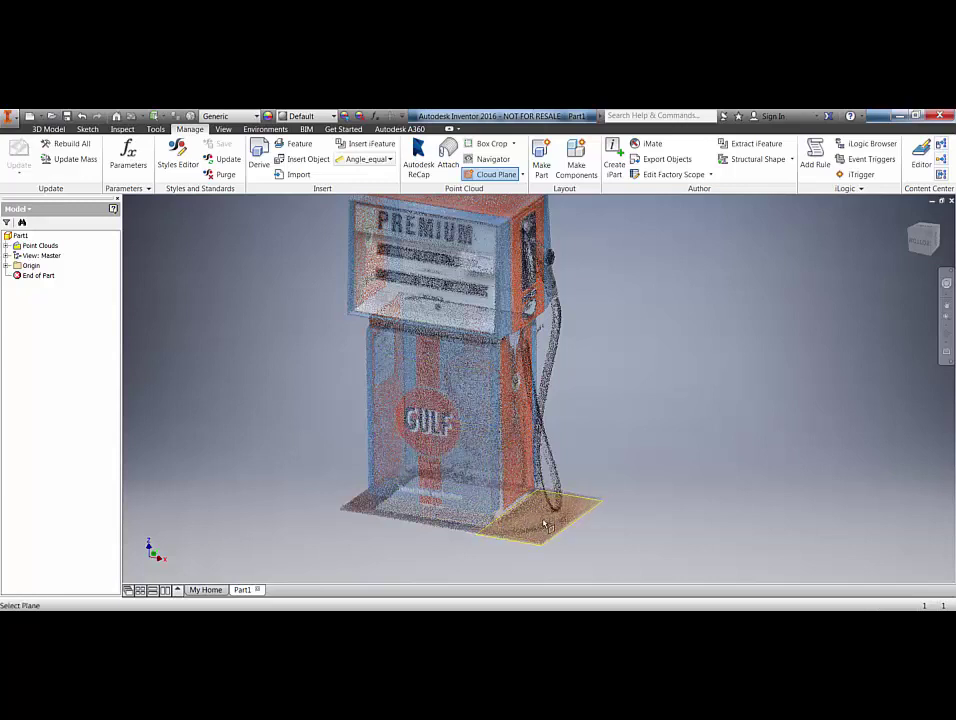
click(545, 524)
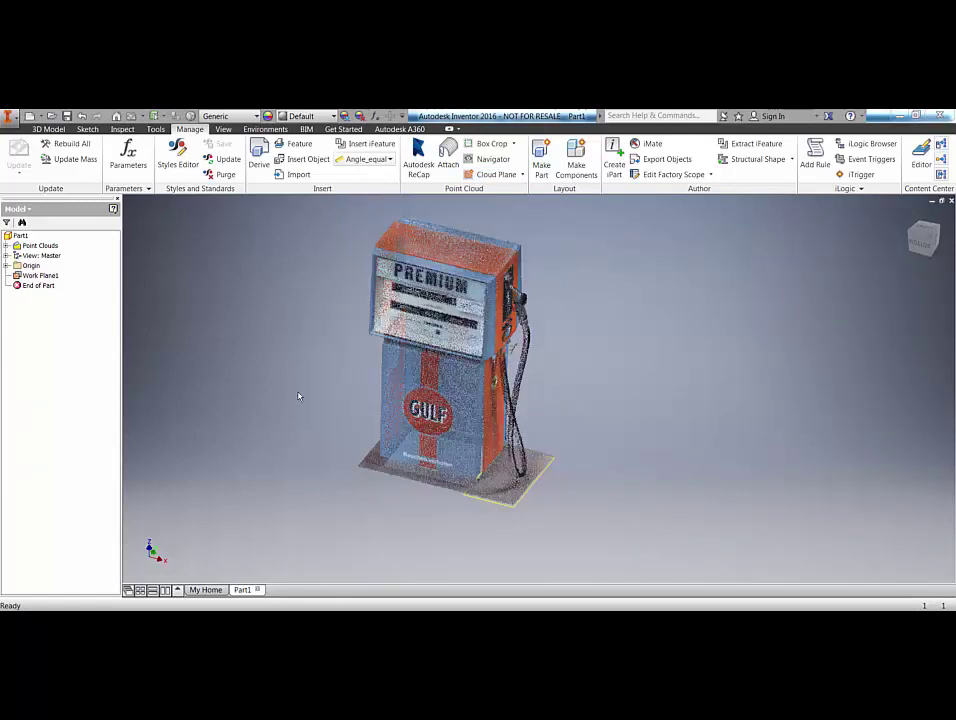
Step: Start a new 2D sketch on Work Plane1
click(50, 130)
click(24, 160)
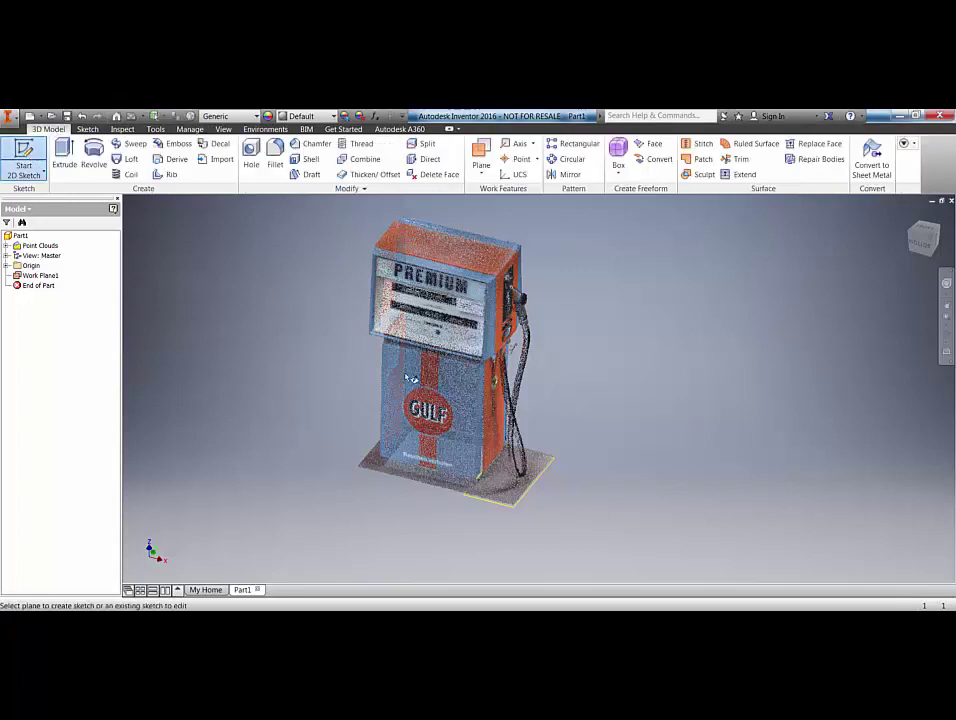
click(513, 505)
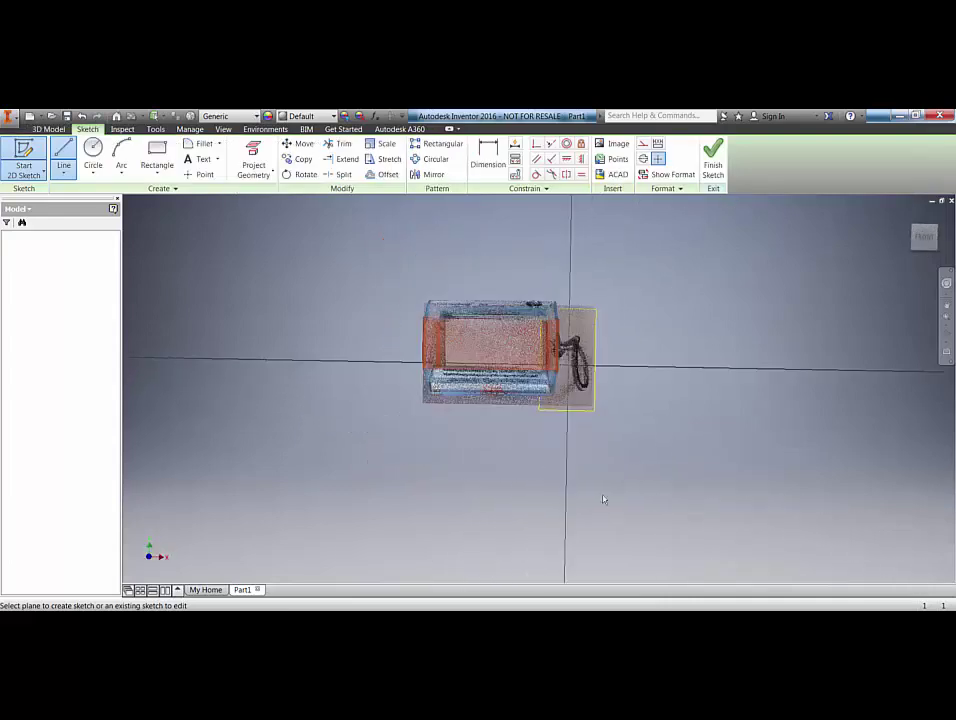
Step: Draw a closed four-line rectangle around the pump's base footprint and finish Sketch2
click(63, 155)
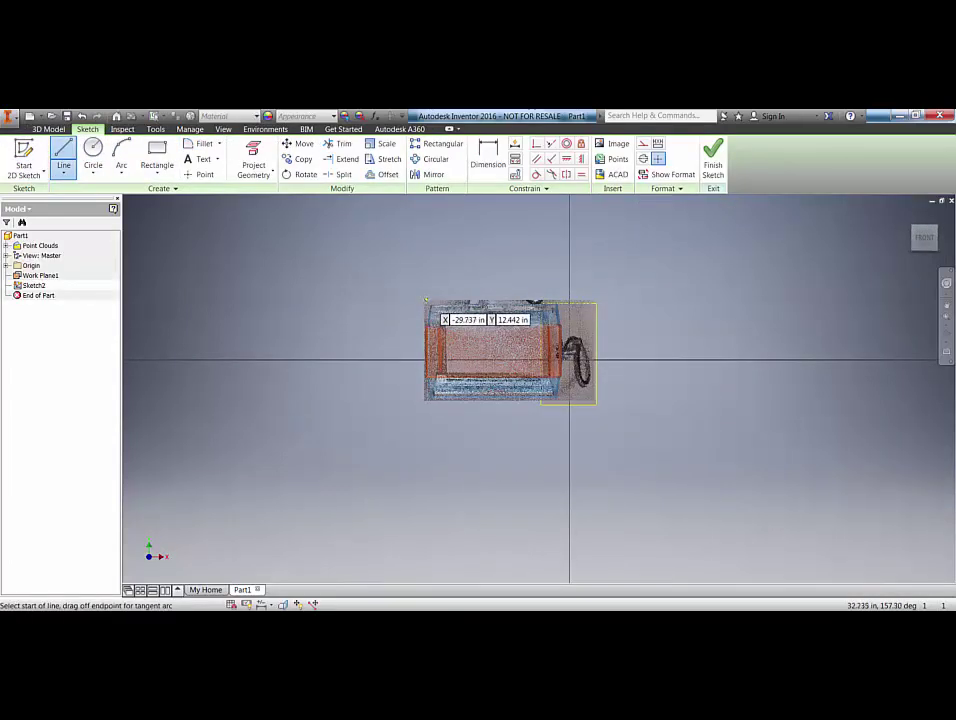
click(425, 300)
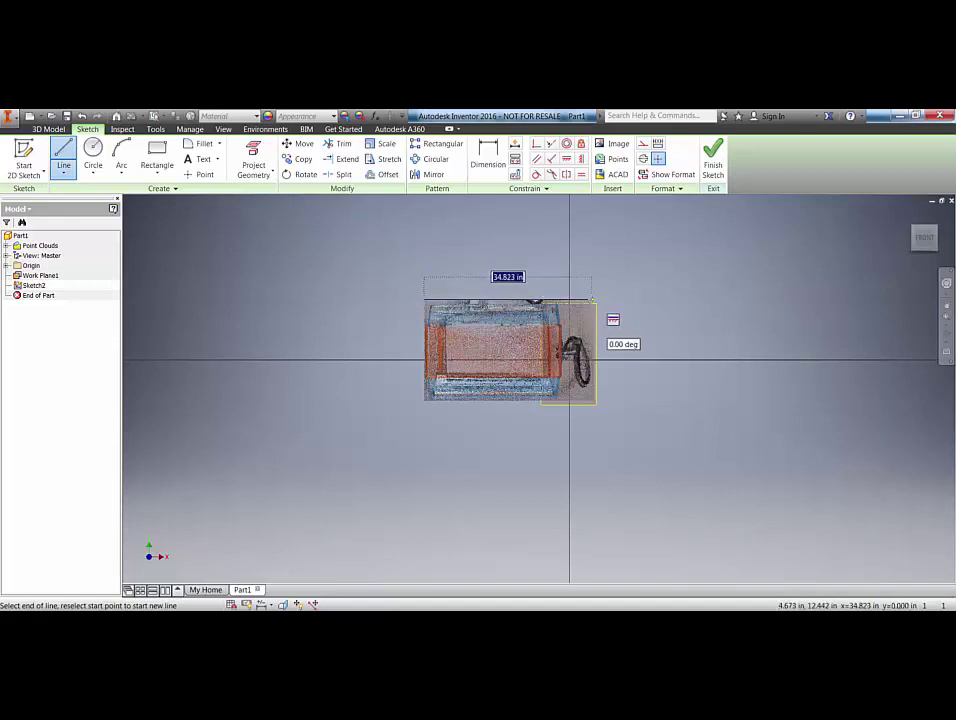
click(592, 300)
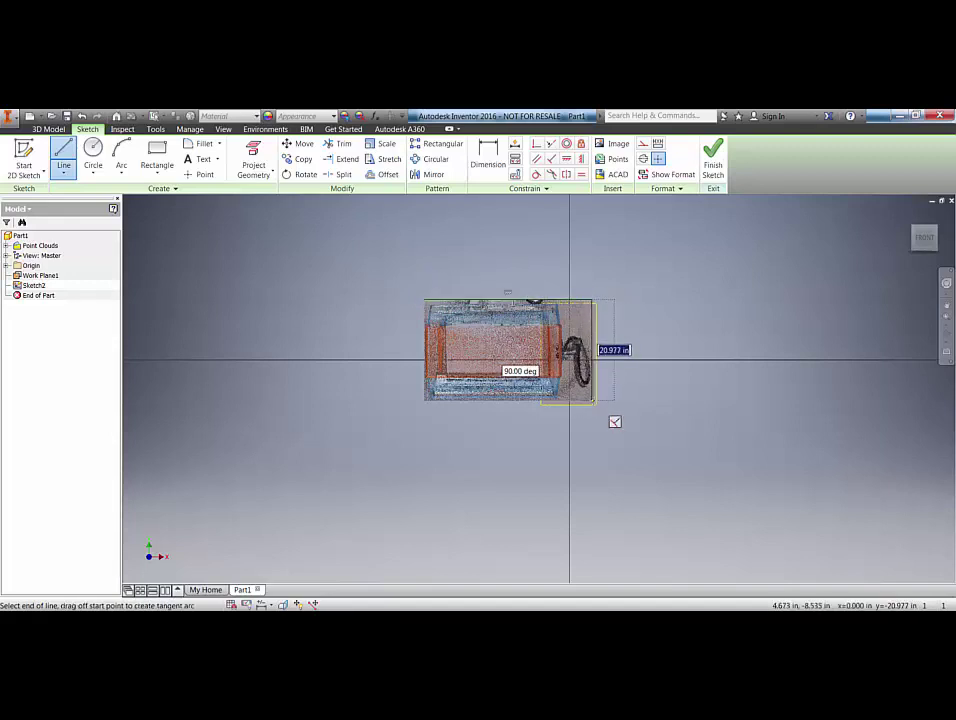
click(592, 400)
click(424, 400)
click(424, 300)
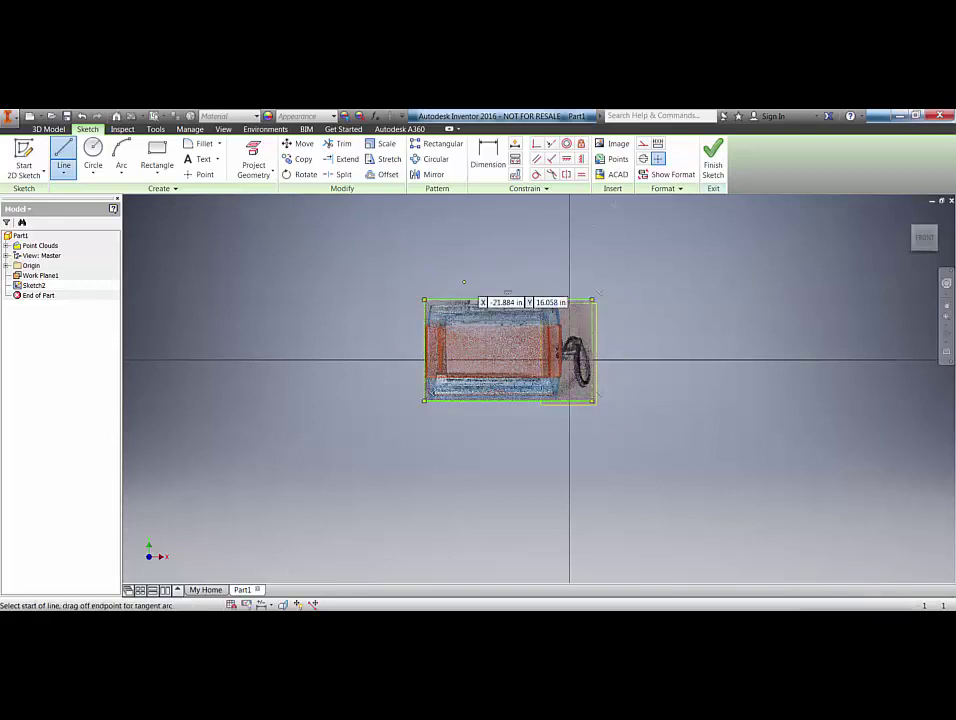
click(713, 157)
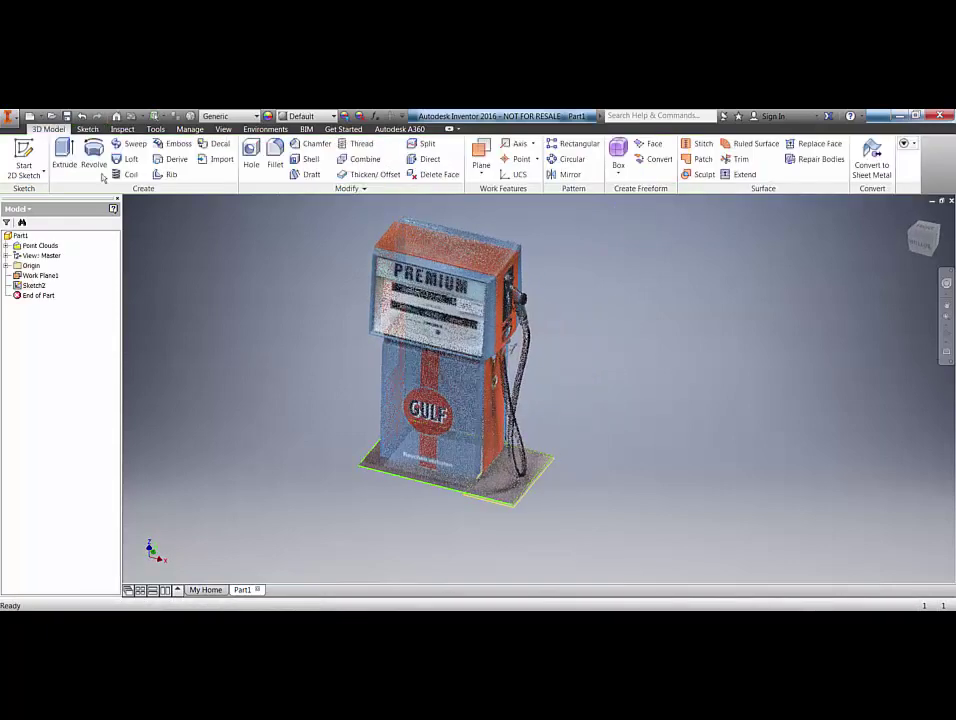
Step: Extrude the footprint rectangle about 1.625 in thick to create the Extrusion1 base plate
click(64, 152)
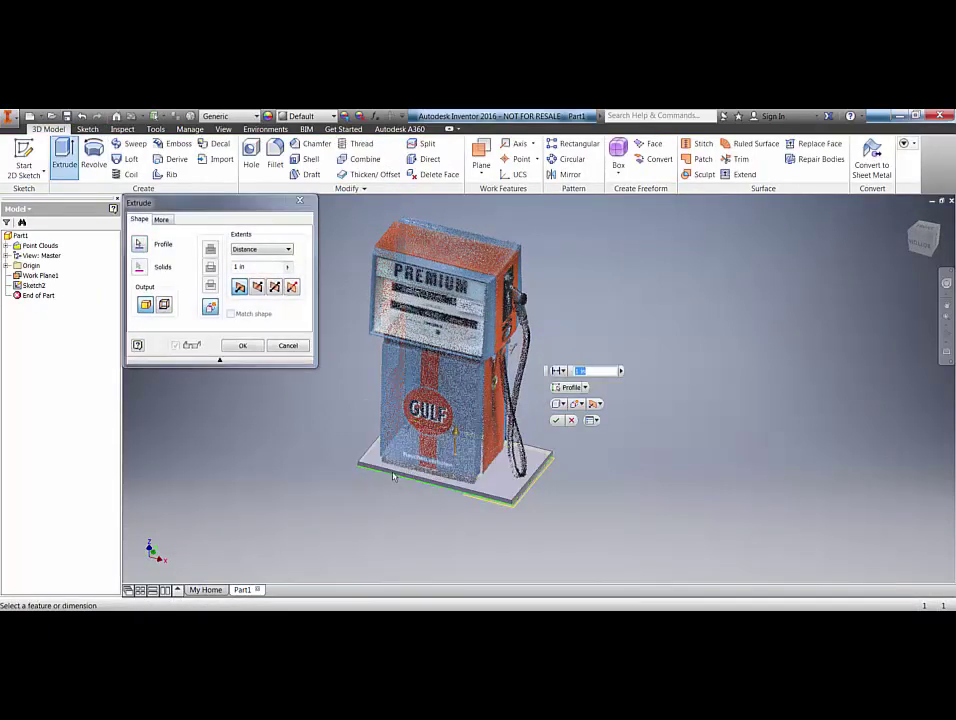
mouse_move(455, 470)
mouse_down()
mouse_move(463, 449)
mouse_move(459, 470)
mouse_up()
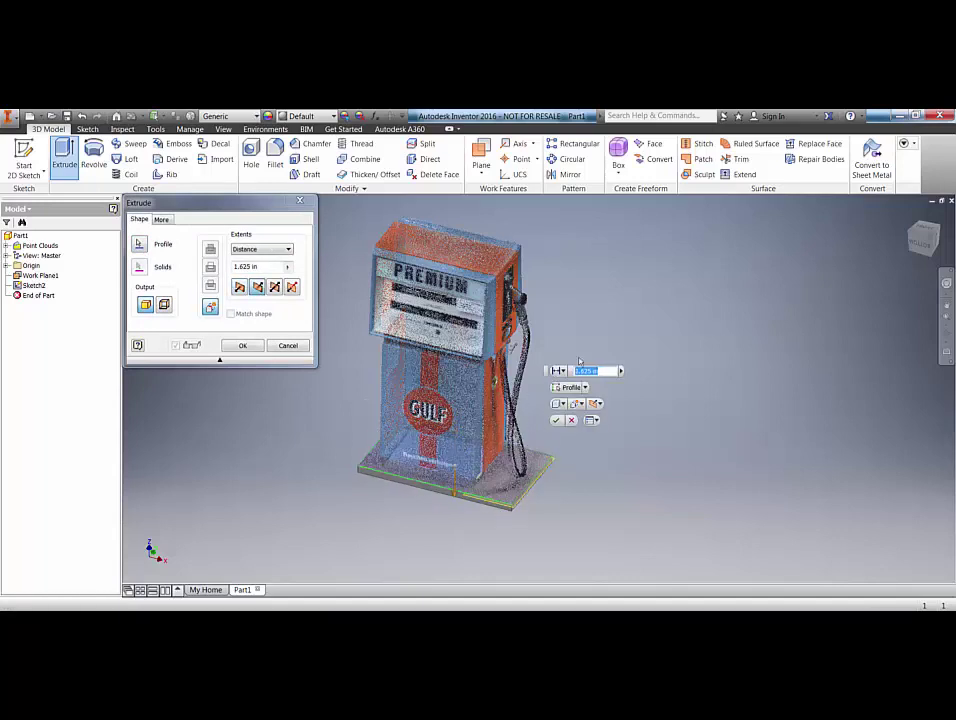
key(Return)
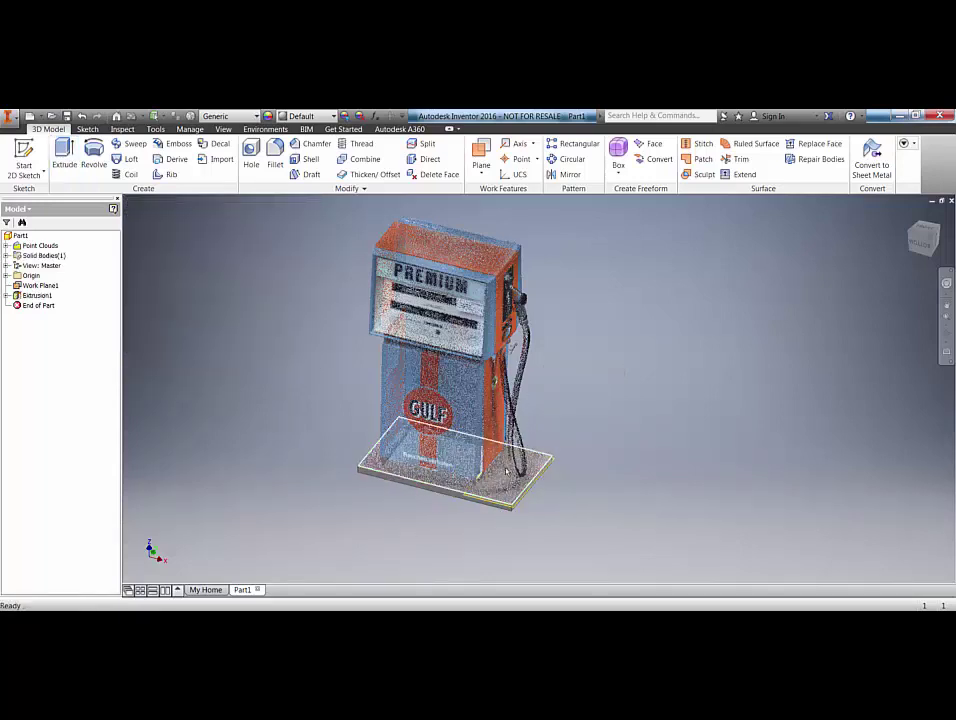